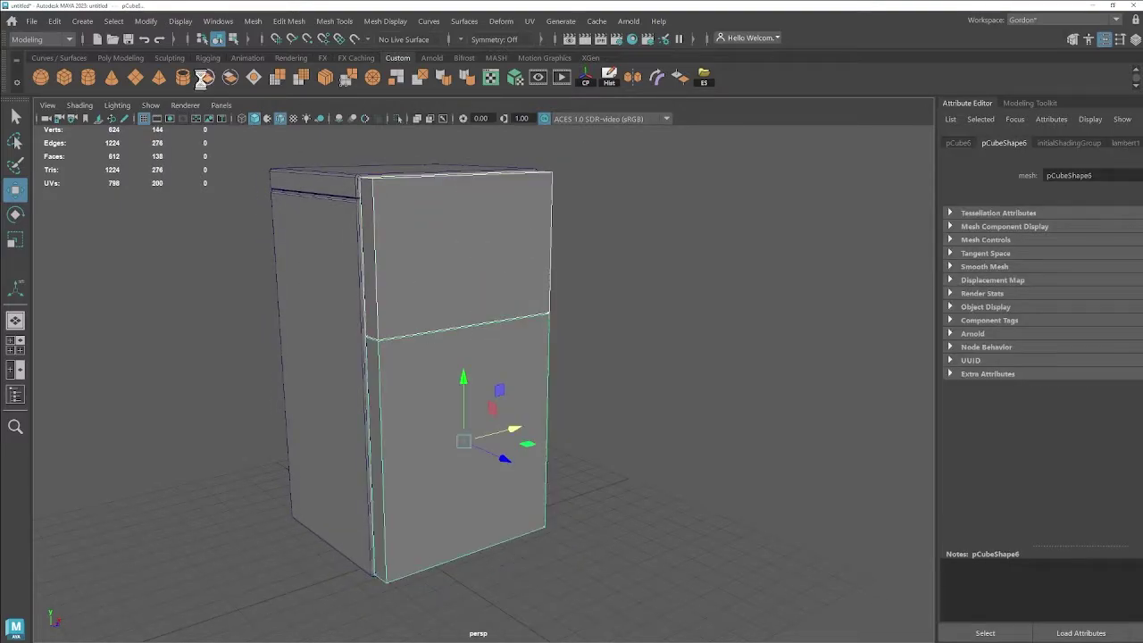
Bevel the selected fridge body and door edges to round them off
{"action": "left_click", "coordinate": [203, 79]}
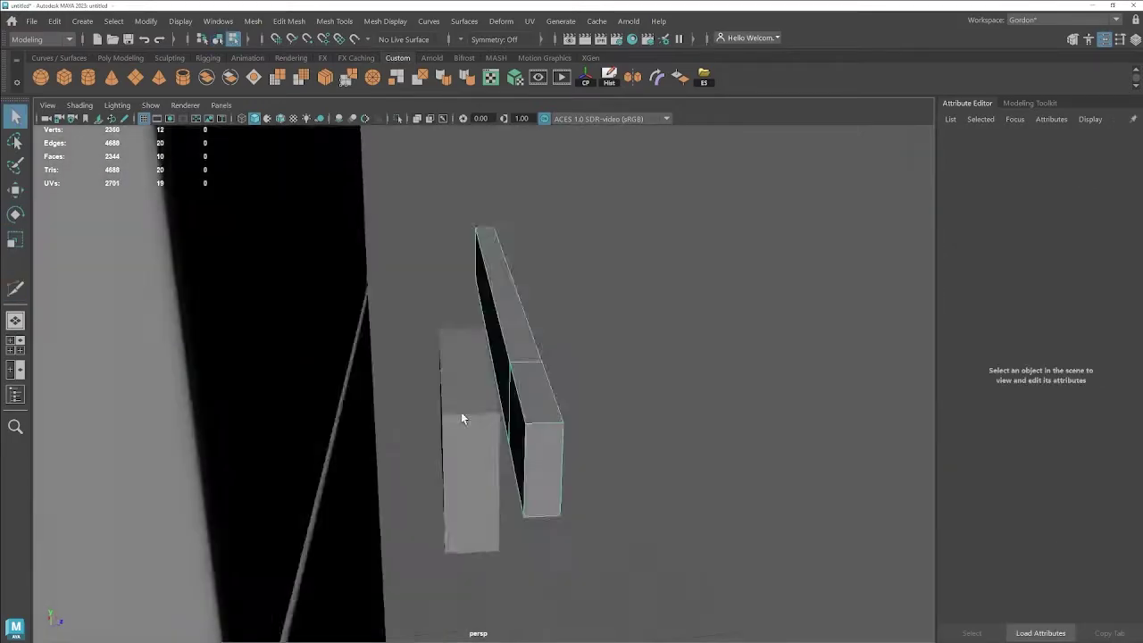
Bevel the door handle edges and extrude the door's bottom faces into a base trim
{"action": "key", "text": "ctrl+b"}
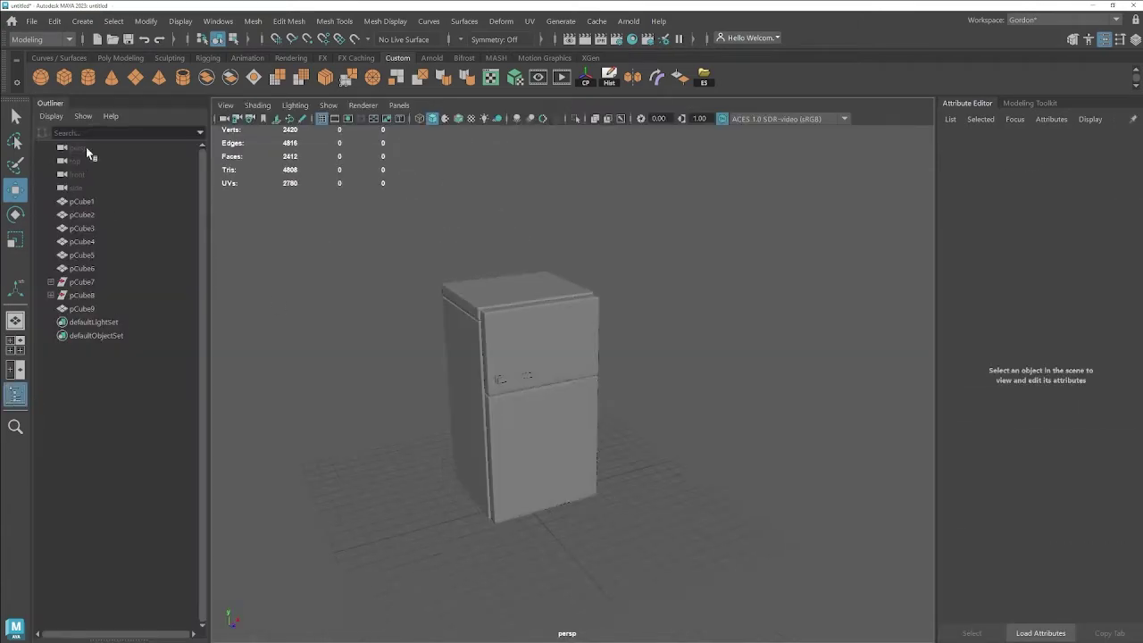
{"action": "left_click", "coordinate": [82, 148]}
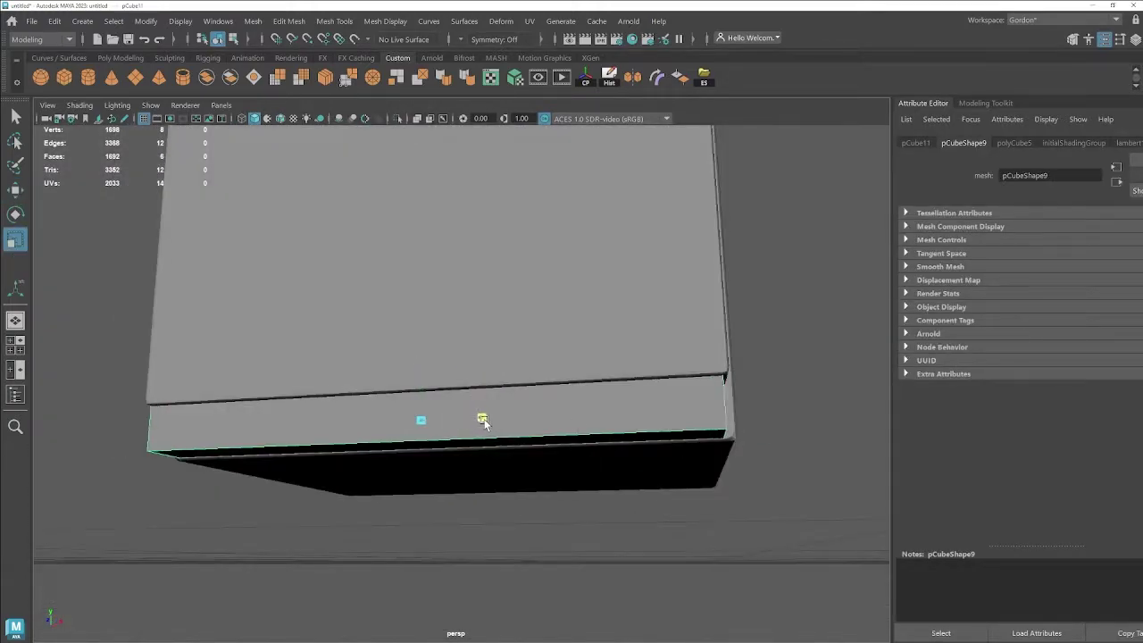
{"action": "right_click", "coordinate": [495, 268]}
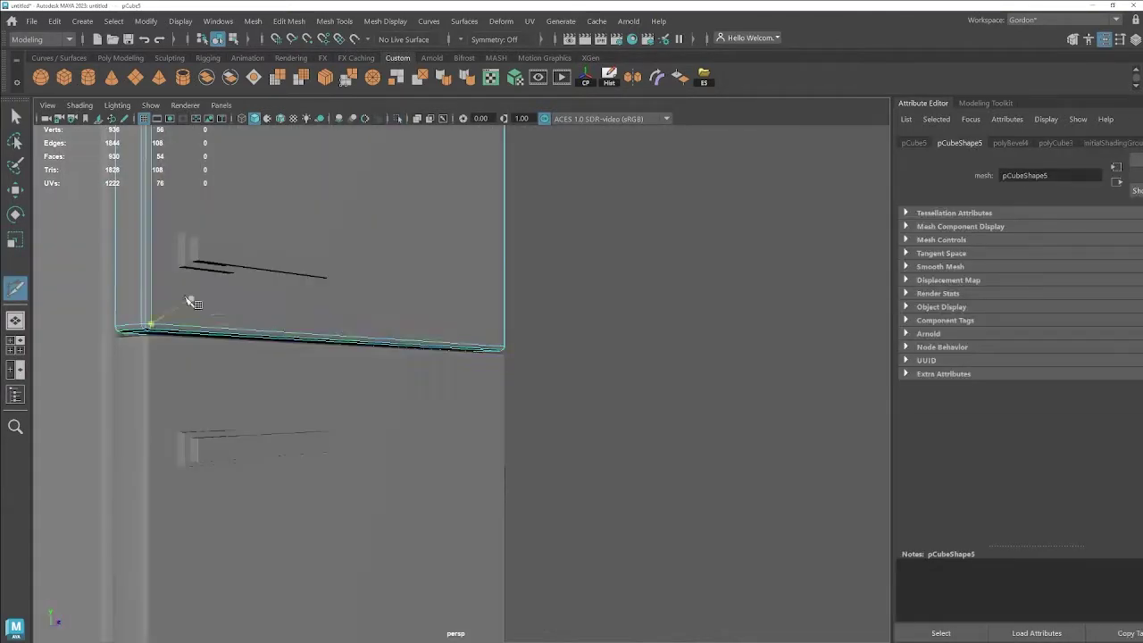
{"action": "key", "text": "ctrl+e"}
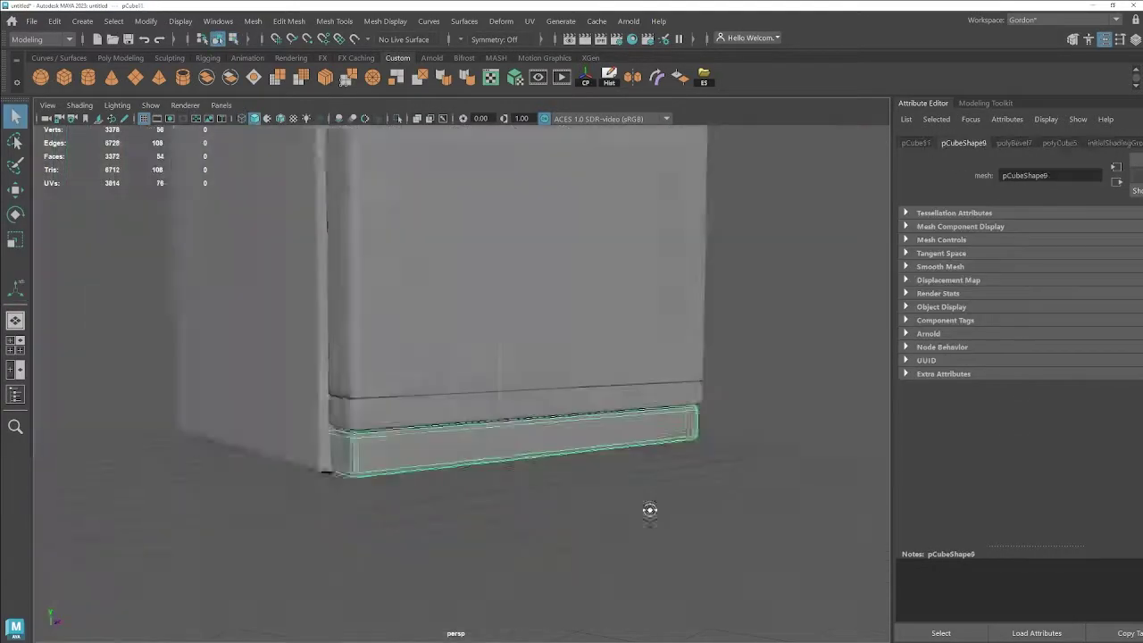
{"action": "right_click_drag", "start_coordinate": [649, 510], "coordinate": [600, 545], "text": "alt"}
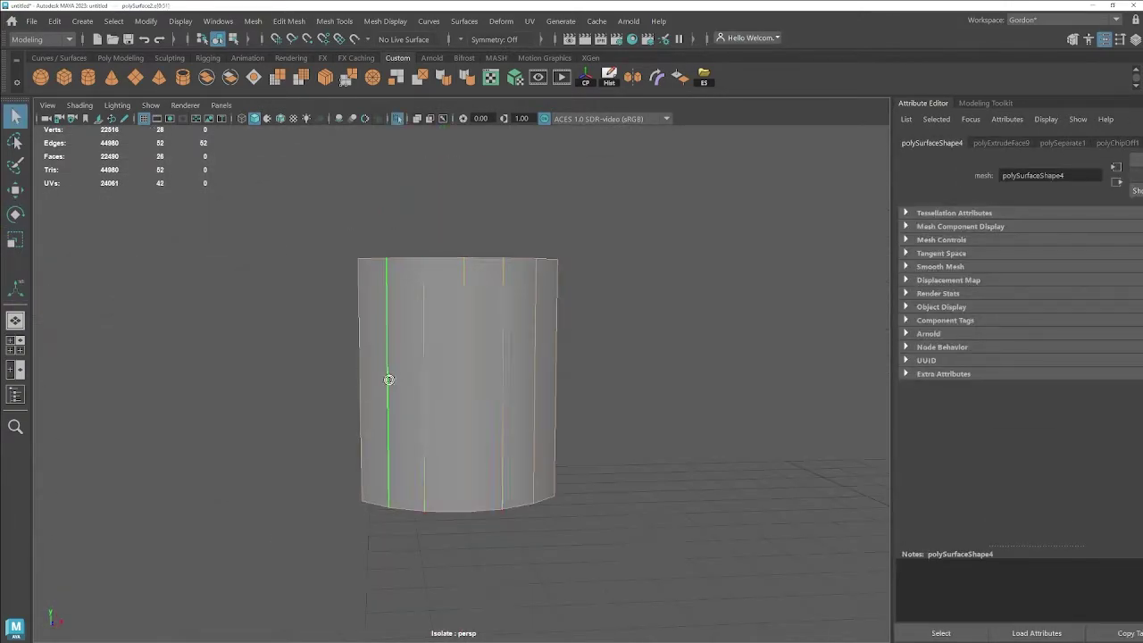
Bevel the curved panel's edges and rotate the can into place on the fridge shelf
{"action": "key", "text": "ctrl+b"}
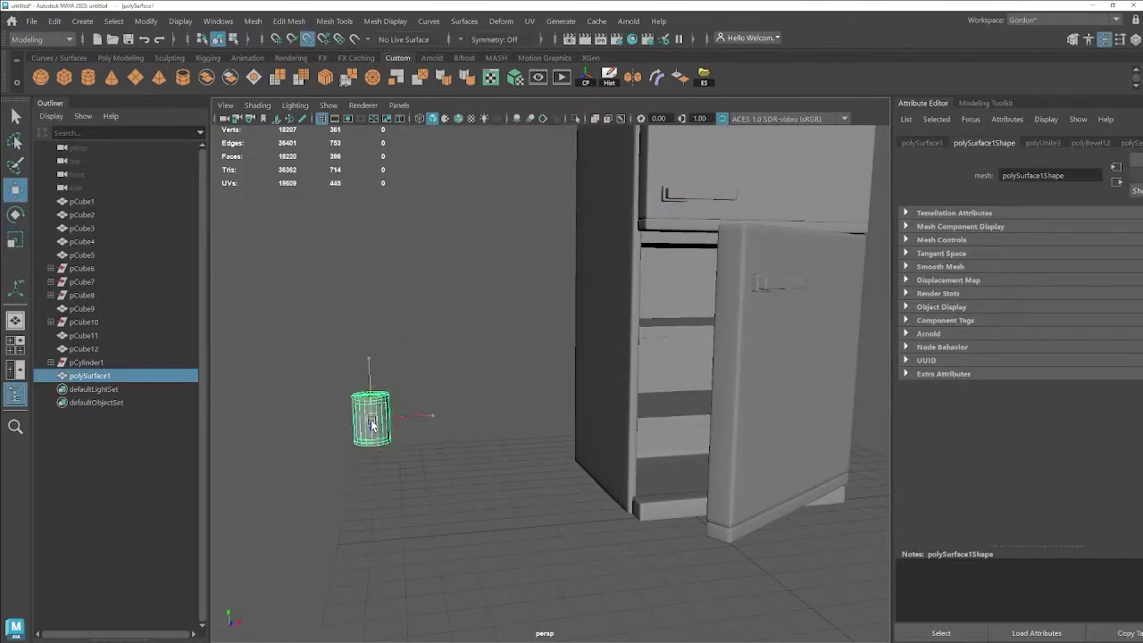
{"action": "left_click_drag", "start_coordinate": [681, 276], "coordinate": [579, 297], "text": "alt"}
{"action": "key", "text": "e"}
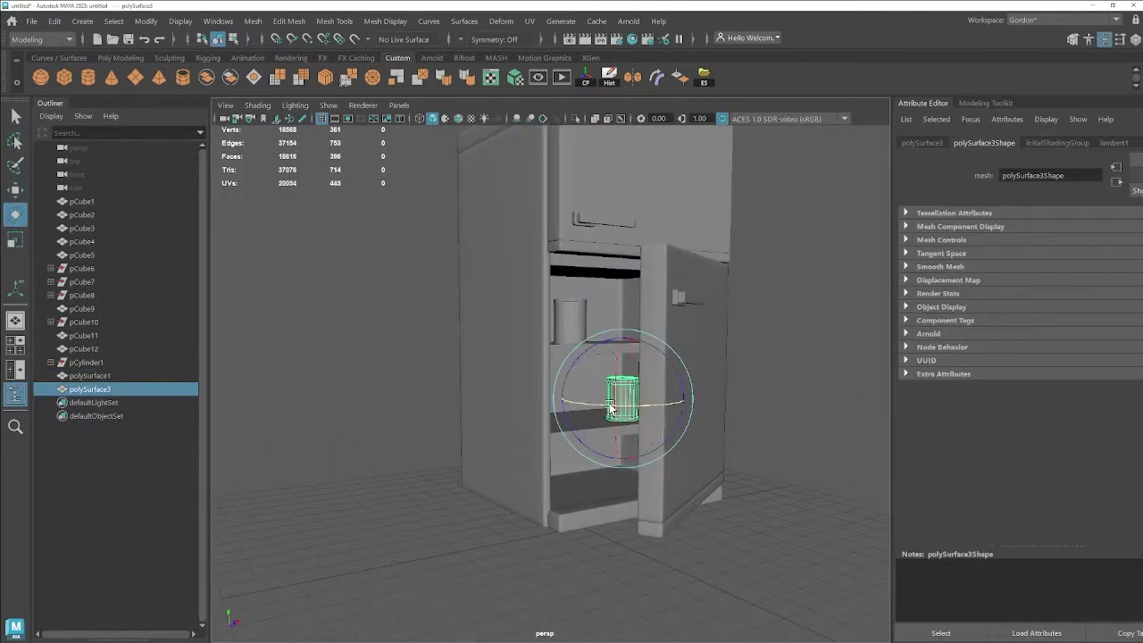
{"action": "mouse_move", "coordinate": [664, 390]}
{"action": "left_mouse_down", "text": "alt"}
{"action": "mouse_move", "coordinate": [454, 438]}
{"action": "mouse_move", "coordinate": [246, 438]}
{"action": "mouse_move", "coordinate": [555, 319]}
{"action": "left_mouse_up", "text": "alt"}
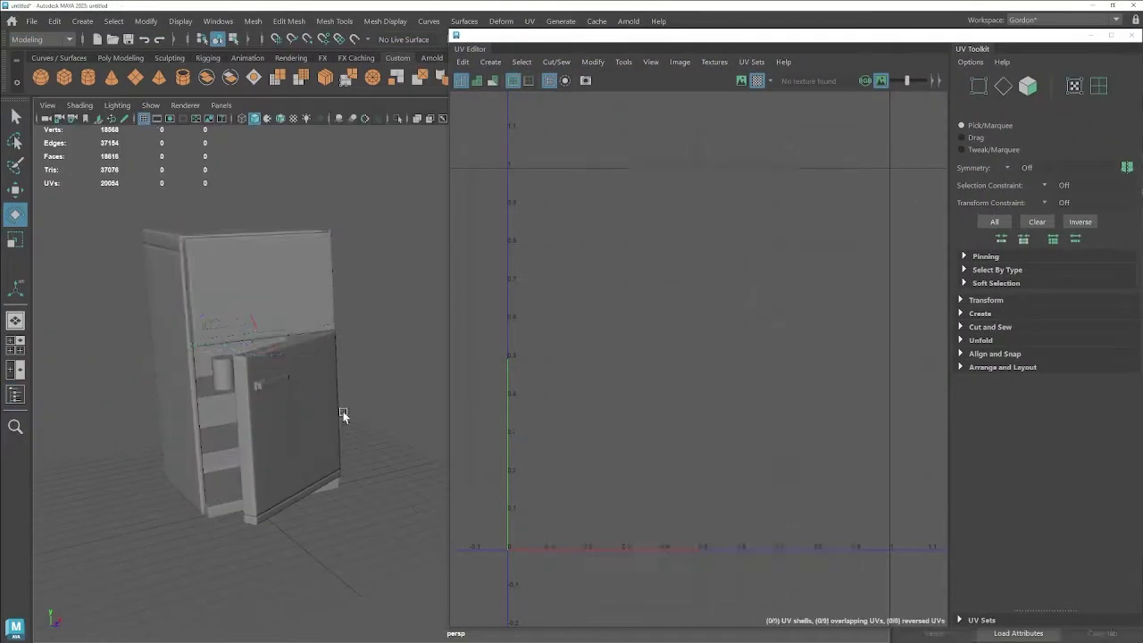
Open the UV Editor for the fridge cabinet and unfold its checker-mapped UV shell
{"action": "left_click_drag", "start_coordinate": [345, 407], "coordinate": [248, 200]}
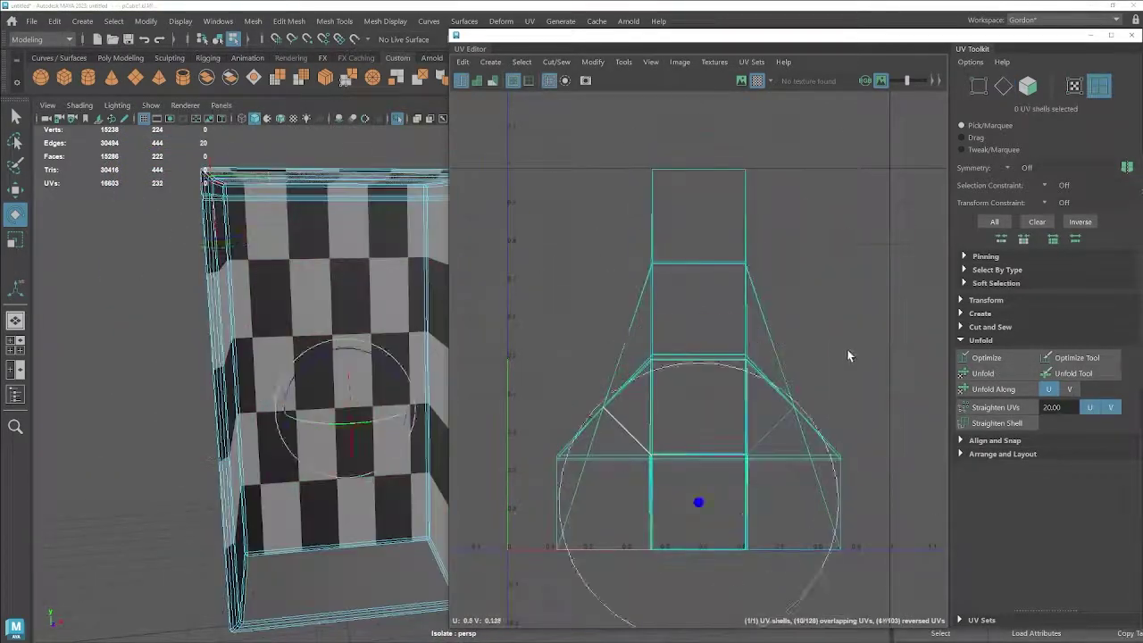
{"action": "right_click", "coordinate": [693, 342]}
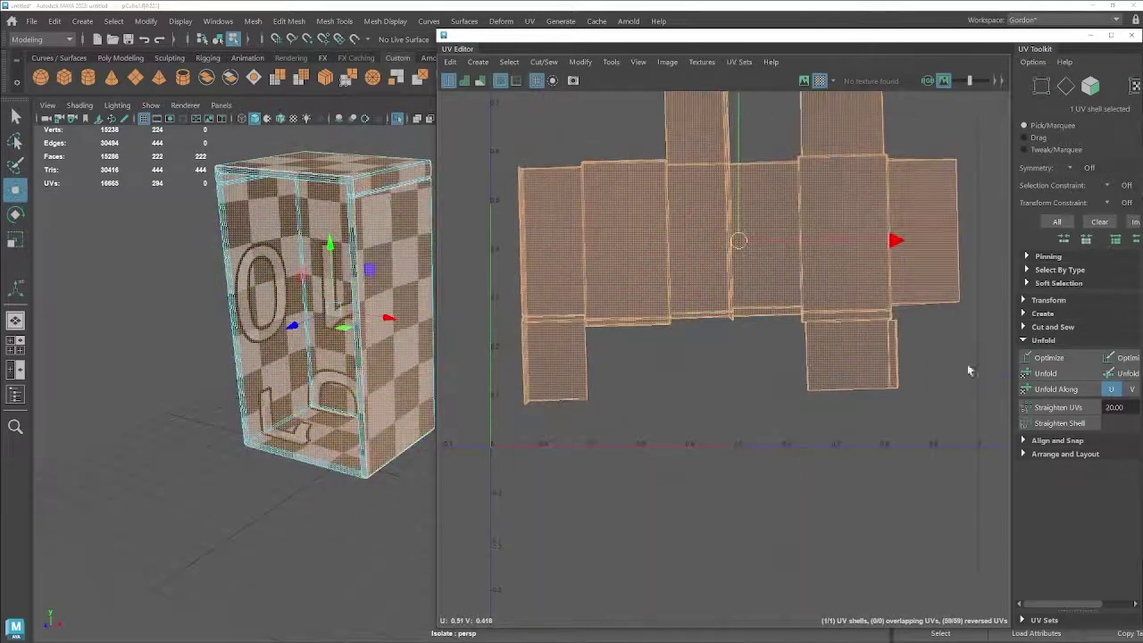
Rotate the UV shell, select the cabinet interior's edge loops and apply Automatic UV mapping
{"action": "key", "text": "e"}
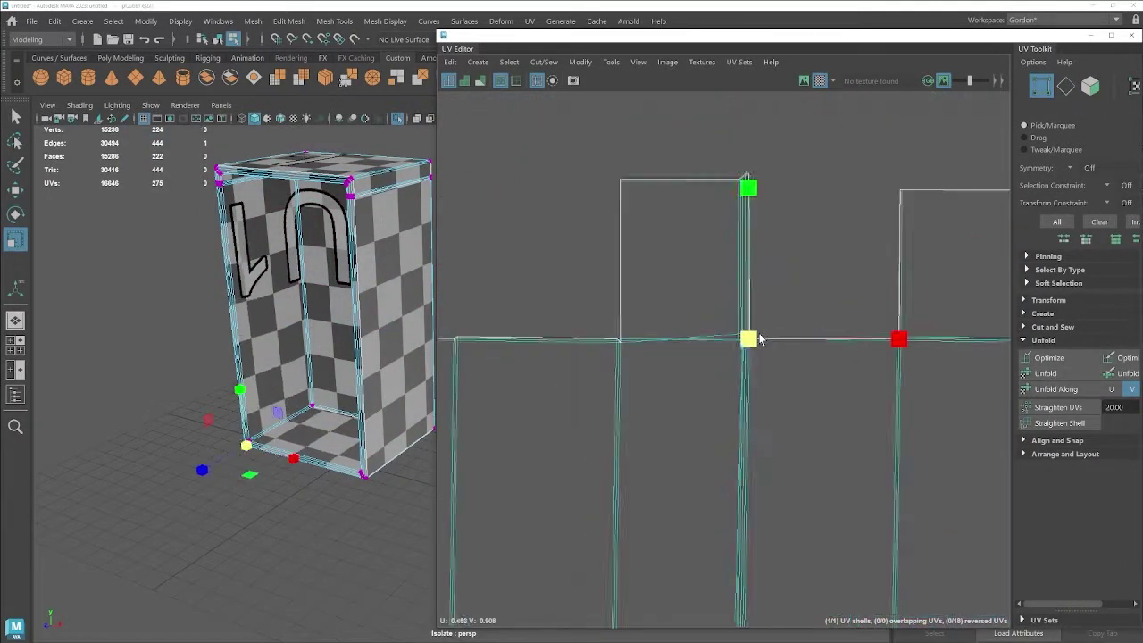
{"action": "scroll", "coordinate": [389, 280], "scroll_direction": "up", "scroll_amount": 5}
{"action": "double_click", "coordinate": [378, 395]}
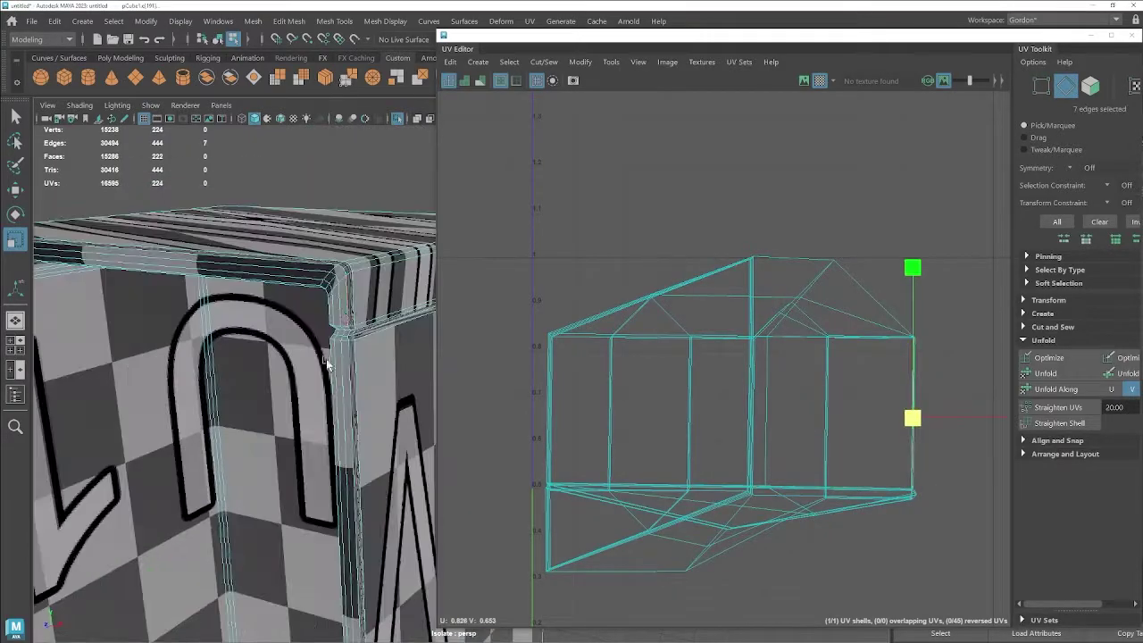
{"action": "mouse_move", "coordinate": [378, 395]}
{"action": "left_mouse_down", "text": "alt"}
{"action": "mouse_move", "coordinate": [301, 365]}
{"action": "mouse_move", "coordinate": [310, 241]}
{"action": "mouse_move", "coordinate": [270, 284]}
{"action": "left_mouse_up", "text": "alt"}
{"action": "double_click", "coordinate": [271, 284]}
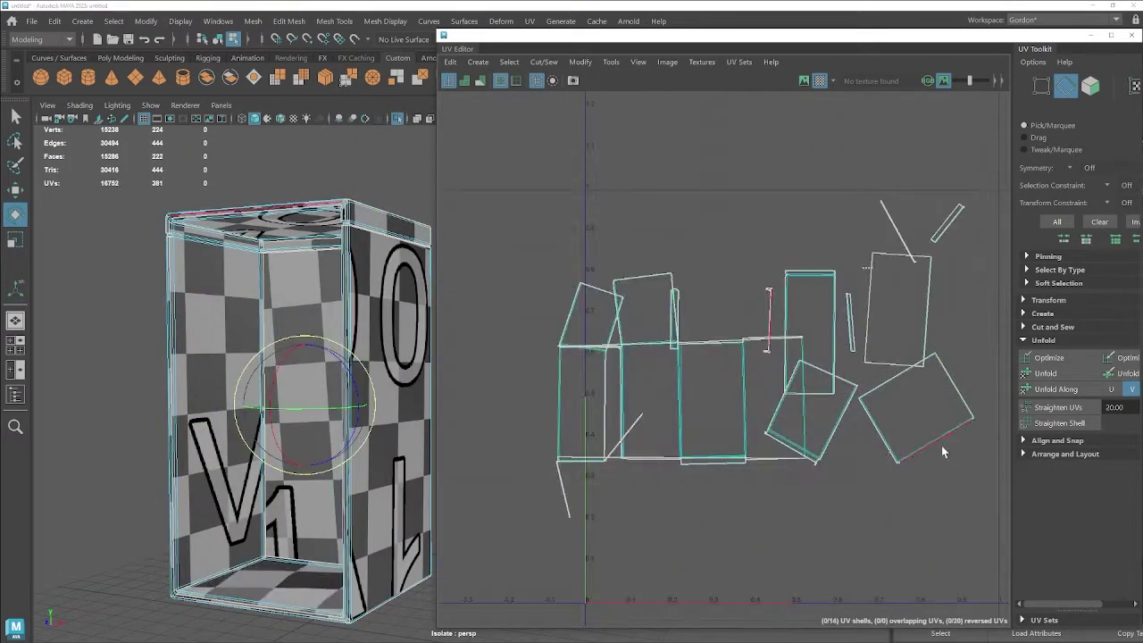
{"action": "left_click", "coordinate": [561, 103]}
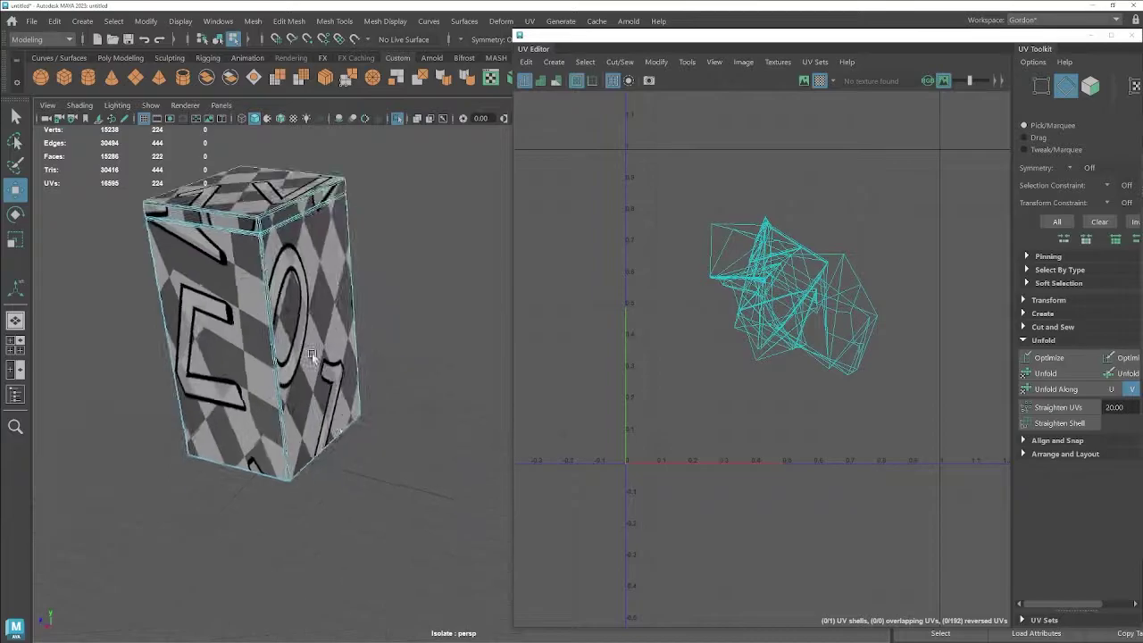
{"action": "double_click", "coordinate": [311, 355]}
{"action": "scroll", "coordinate": [297, 413], "scroll_direction": "up", "scroll_amount": 5}
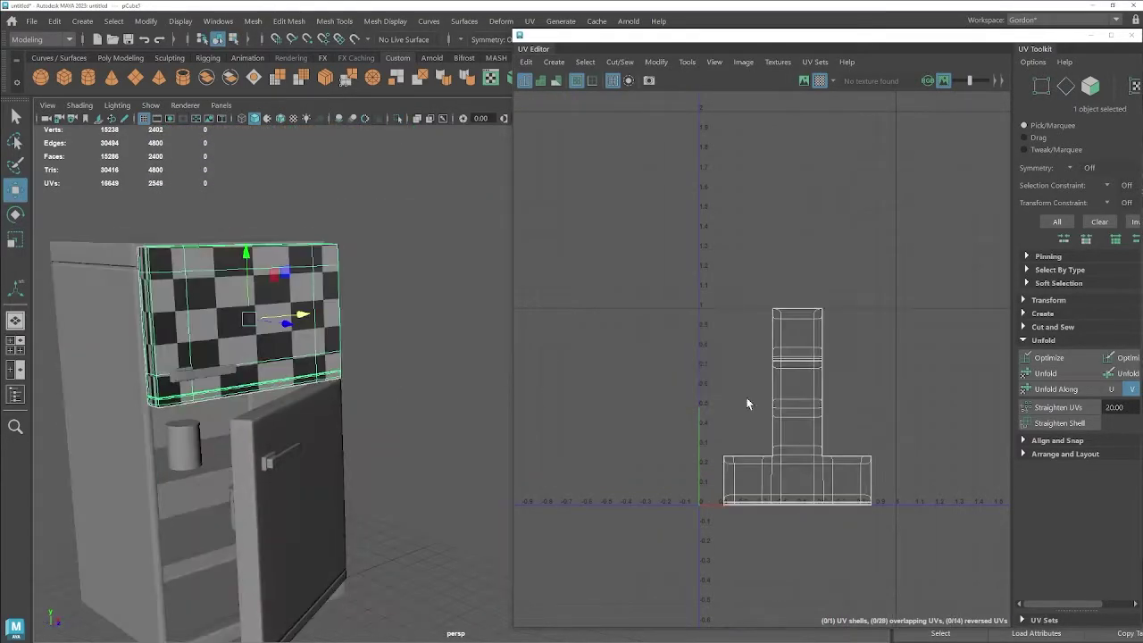
Isolate the checker-textured freezer door panel and select its whole UV shell
{"action": "key", "text": "ctrl+1"}
{"action": "mouse_move", "coordinate": [222, 295]}
{"action": "left_mouse_down", "text": "alt"}
{"action": "mouse_move", "coordinate": [244, 470]}
{"action": "mouse_move", "coordinate": [262, 510]}
{"action": "left_mouse_up", "text": "alt"}
{"action": "key", "text": "w"}
{"action": "right_click", "coordinate": [783, 434]}
{"action": "left_click", "coordinate": [725, 405]}
{"action": "left_click", "coordinate": [651, 429]}
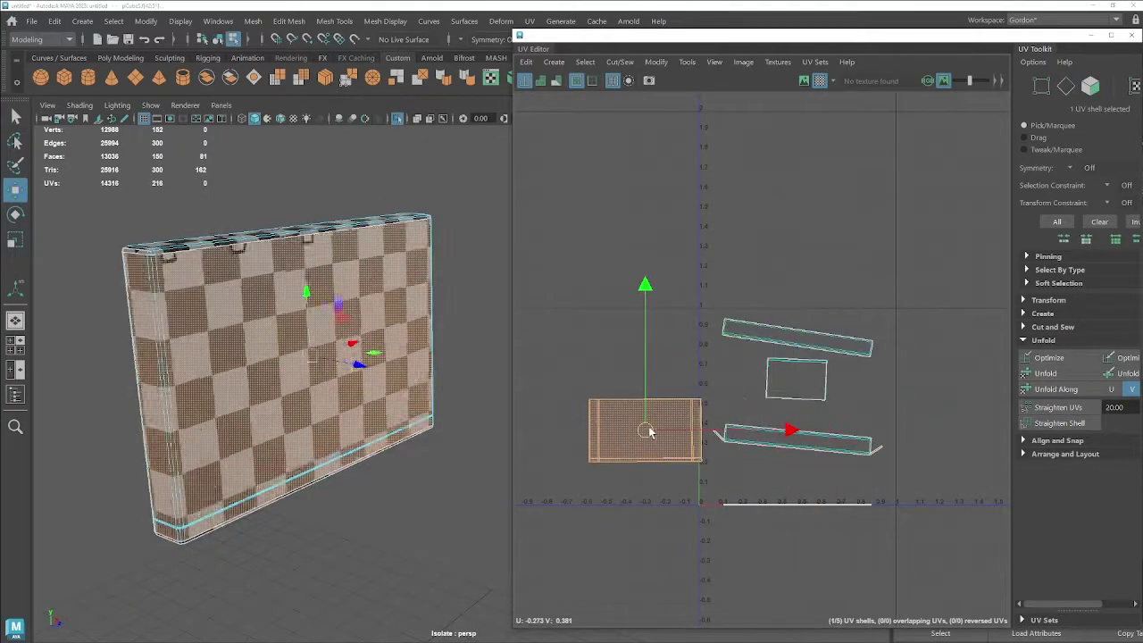
{"action": "mouse_move", "coordinate": [304, 375]}
{"action": "left_mouse_down", "text": "alt"}
{"action": "mouse_move", "coordinate": [179, 523]}
{"action": "mouse_move", "coordinate": [286, 464]}
{"action": "left_mouse_up", "text": "alt"}
Select a panel edge and move the small bottom UV shell into the layout
{"action": "left_click", "coordinate": [791, 337]}
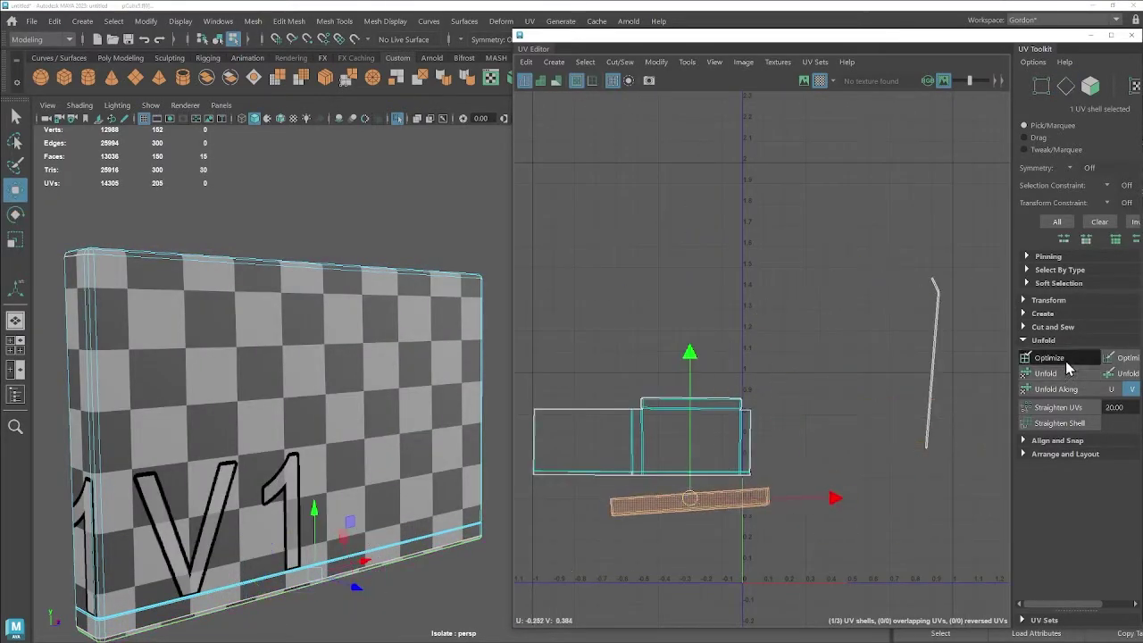
{"action": "right_click_drag", "start_coordinate": [713, 482], "coordinate": [822, 501]}
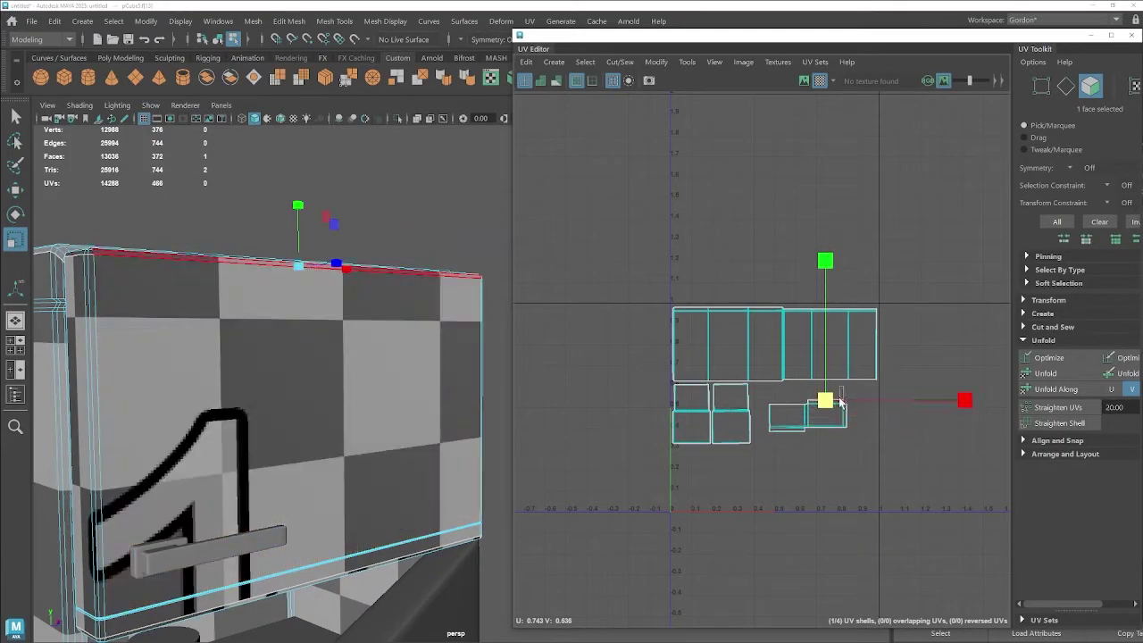
{"action": "key", "text": "w"}
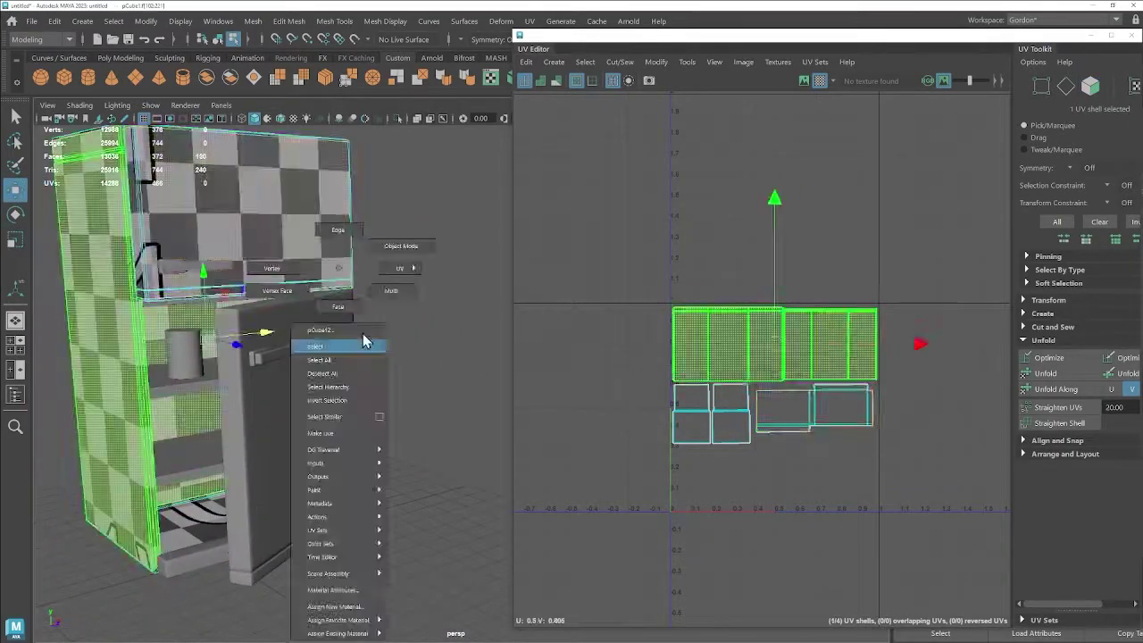
{"action": "key", "text": "F8"}
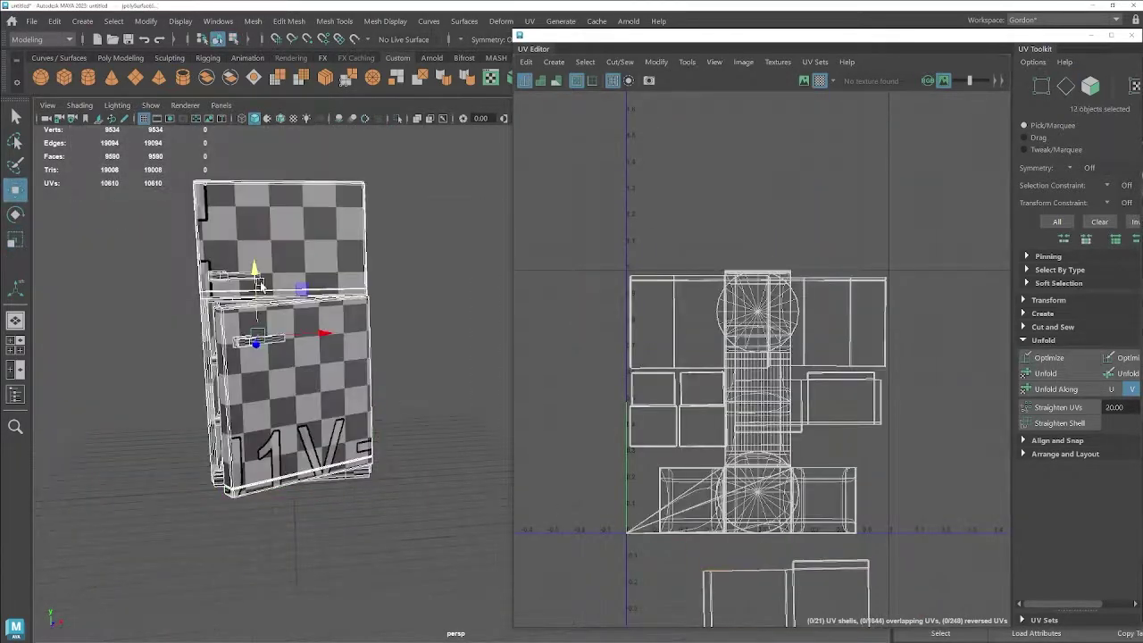
Unfold the bottom UV shell flat and select the shelf's edges and UV shell
{"action": "left_click", "coordinate": [1036, 394]}
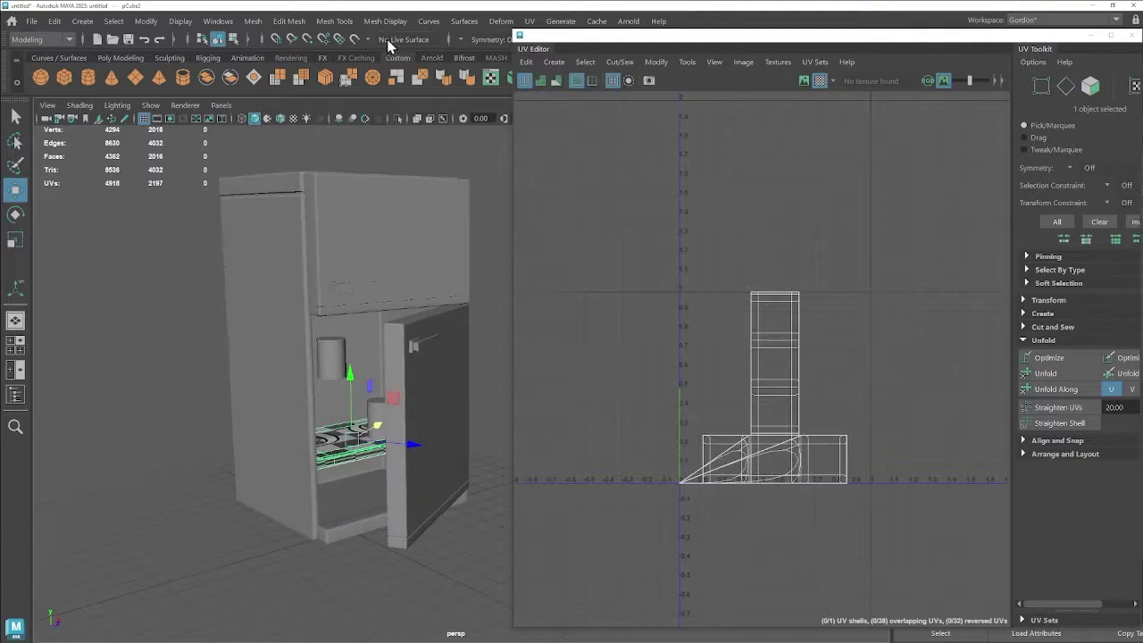
{"action": "right_click_drag", "start_coordinate": [743, 294], "coordinate": [746, 293]}
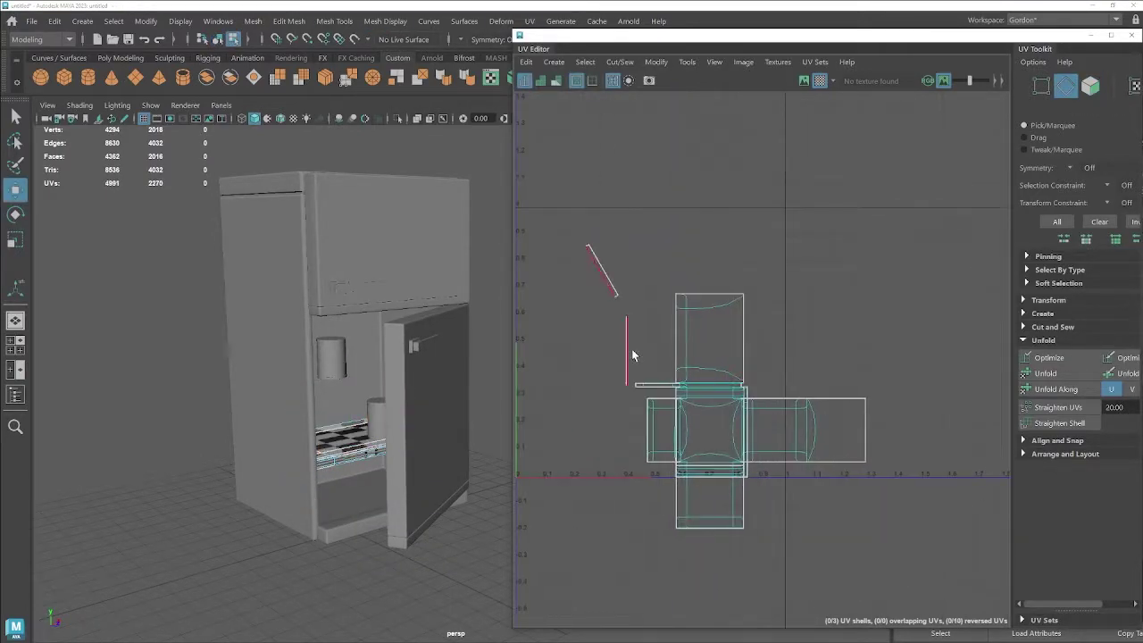
{"action": "left_click", "coordinate": [818, 405]}
{"action": "scroll", "coordinate": [818, 404], "scroll_direction": "up", "scroll_amount": 2}
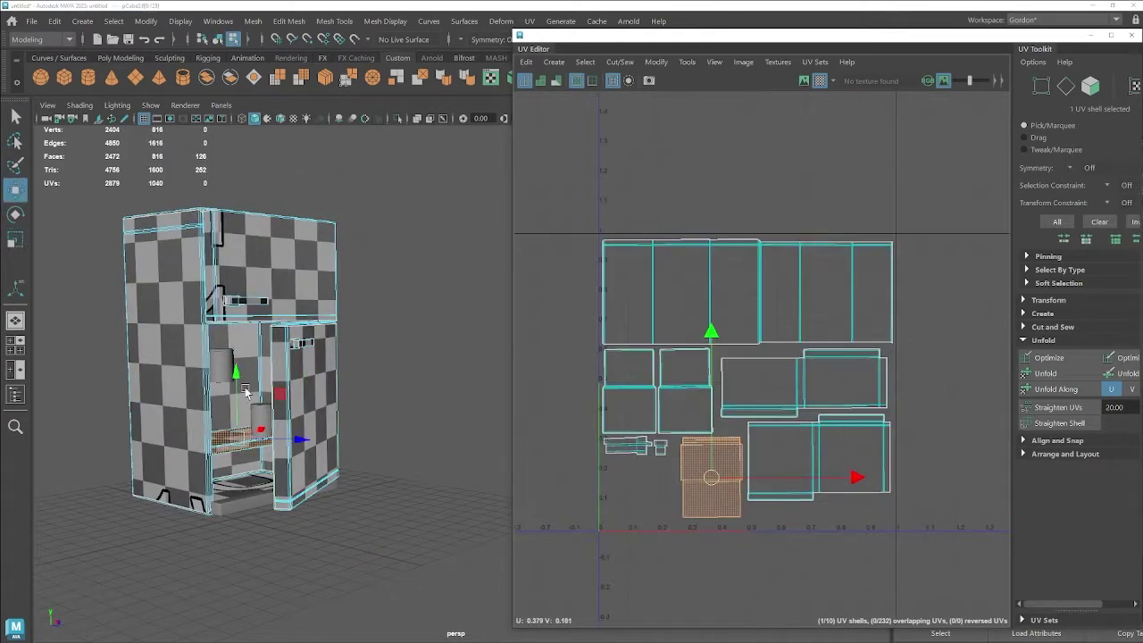
{"action": "mouse_move", "coordinate": [203, 364]}
{"action": "left_mouse_down", "text": "alt"}
{"action": "mouse_move", "coordinate": [331, 375]}
{"action": "mouse_move", "coordinate": [193, 336]}
{"action": "mouse_move", "coordinate": [223, 375]}
{"action": "mouse_move", "coordinate": [261, 329]}
{"action": "left_mouse_up", "text": "alt"}
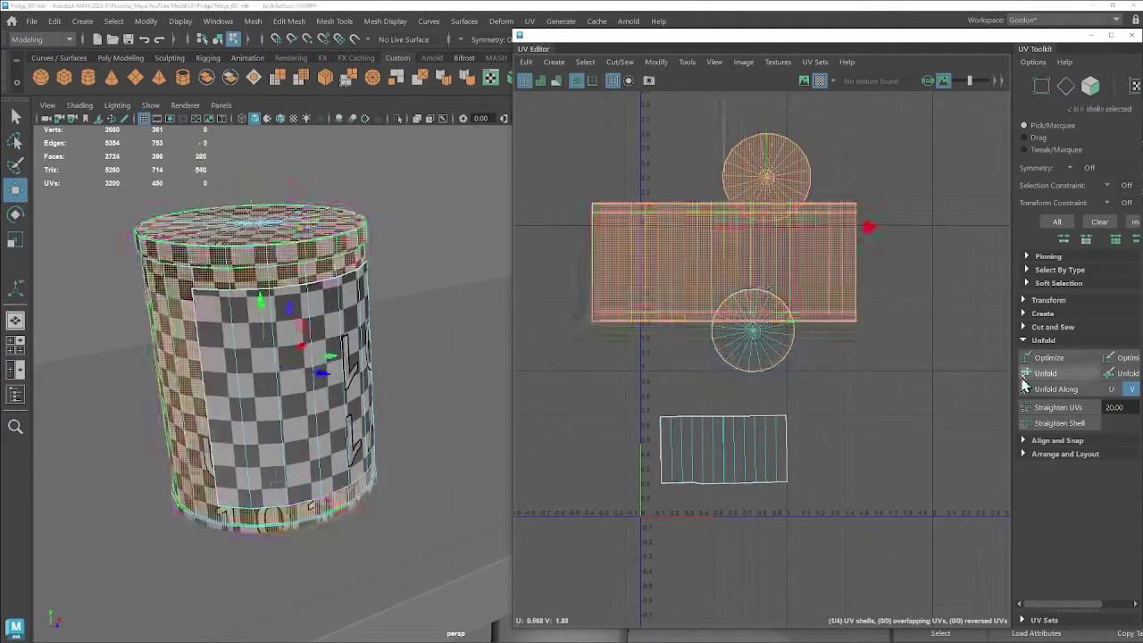
Move the can's circular cap UV shell up and to the right in the layout
{"action": "left_click_drag", "start_coordinate": [524, 264], "coordinate": [674, 238]}
{"action": "scroll", "coordinate": [674, 238], "scroll_direction": "down", "scroll_amount": 2}
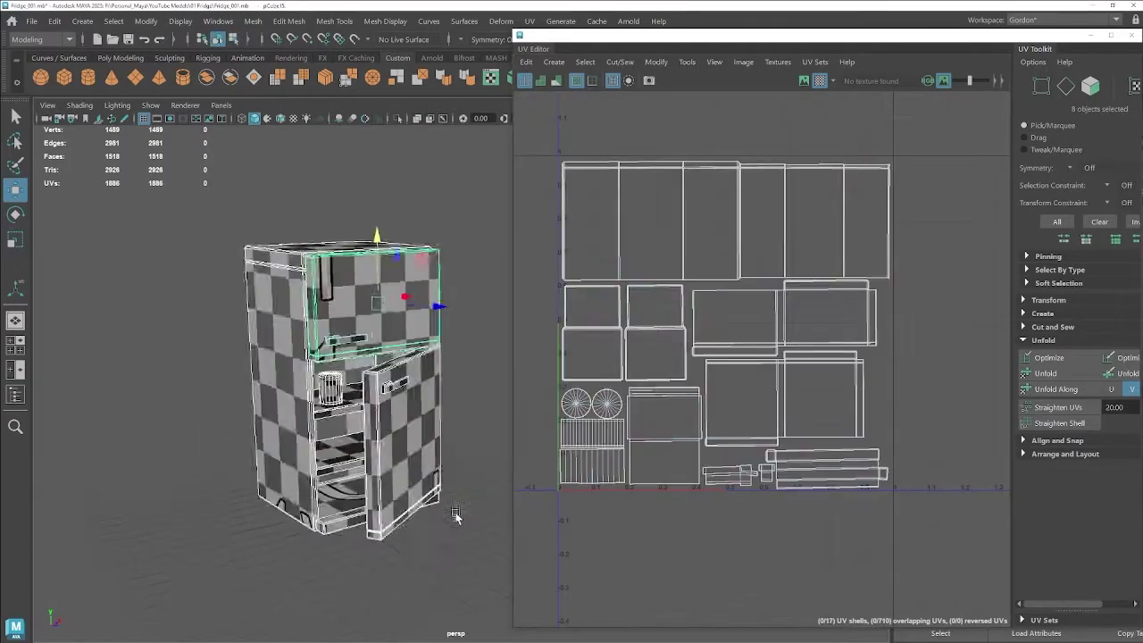
Save the Maya scene as Fridge_001.mb, then bake the fridge's mesh maps in Substance Painter
{"action": "left_click", "coordinate": [31, 21]}
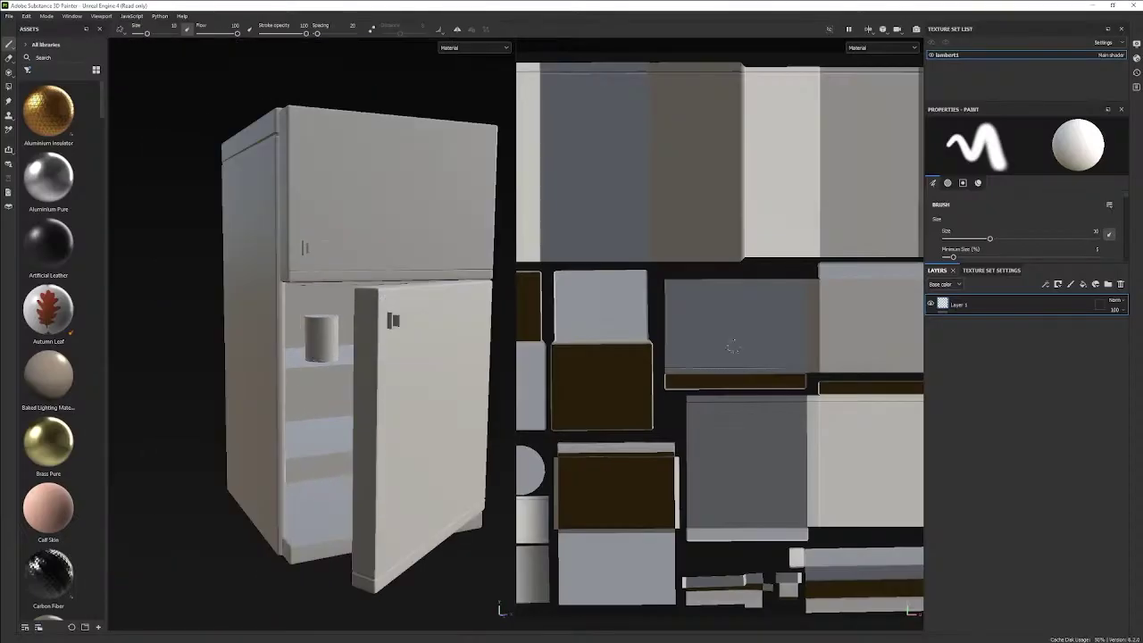
{"action": "scroll", "coordinate": [1018, 369], "scroll_direction": "down", "scroll_amount": 2}
{"action": "left_click", "coordinate": [1089, 489]}
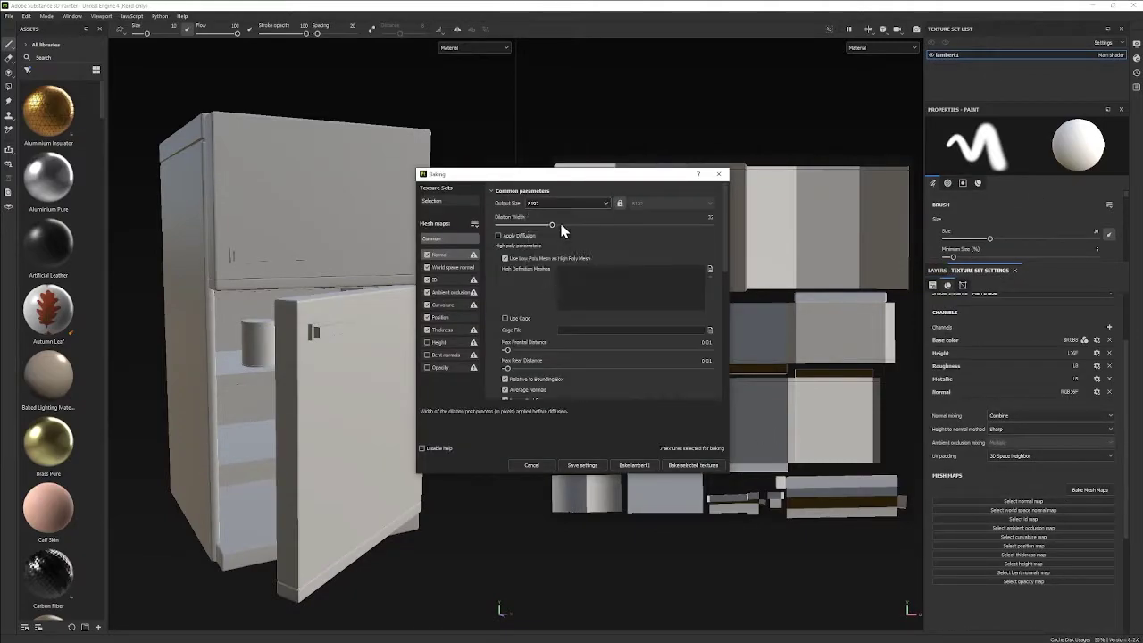
{"action": "left_click", "coordinate": [641, 467]}
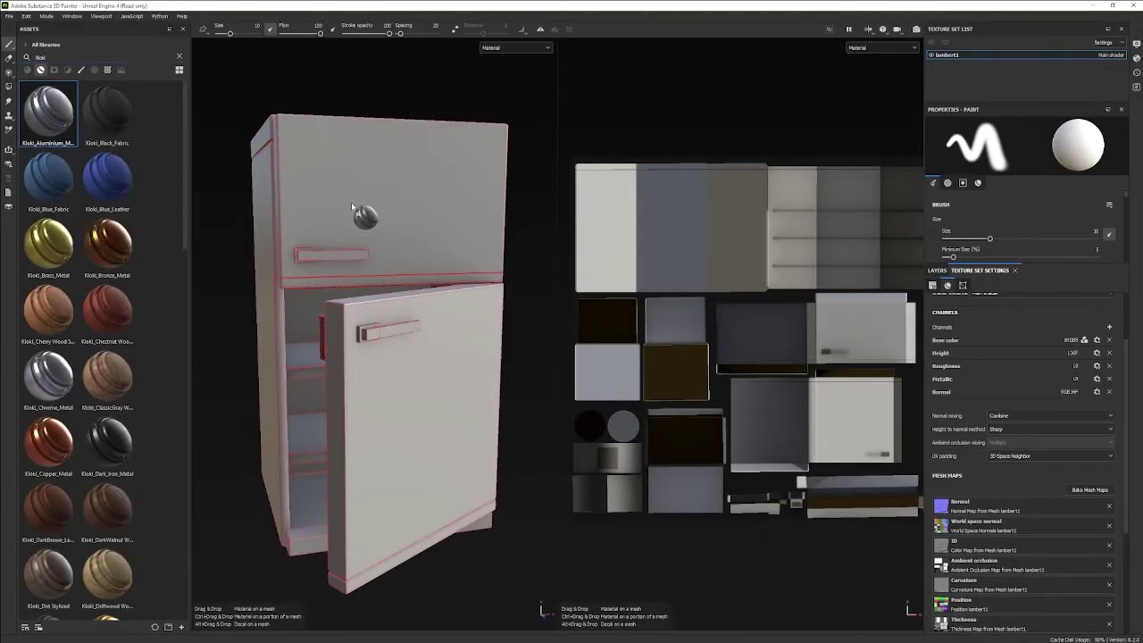
Swap the fridge's aluminium material for Kloki_Steel_Gray_Metal
{"action": "left_click_drag", "start_coordinate": [352, 208], "coordinate": [357, 198]}
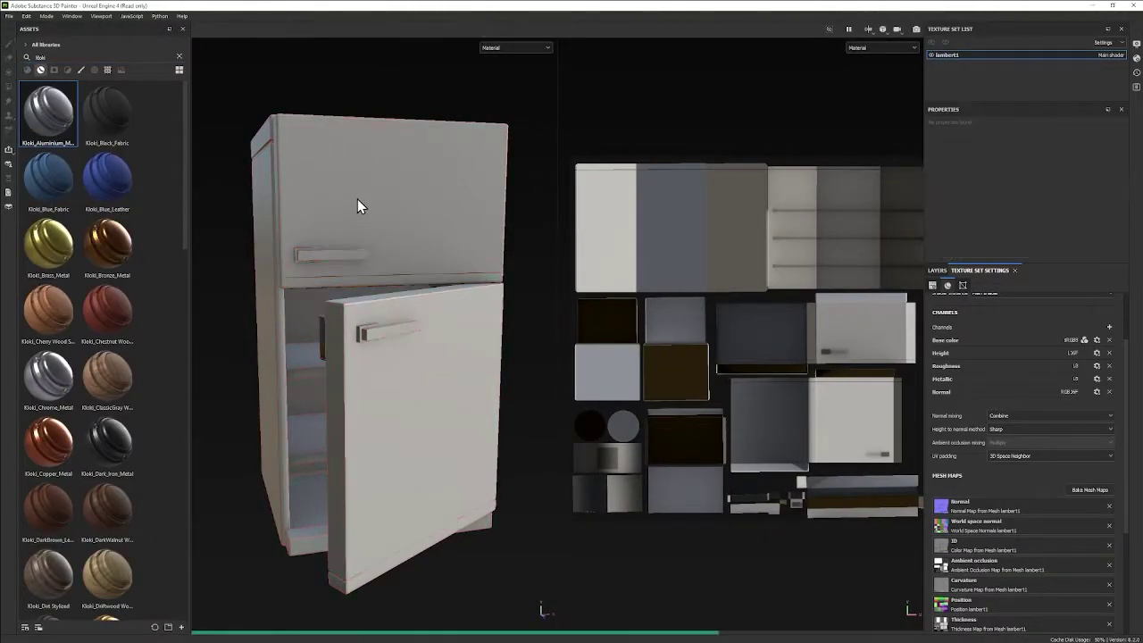
{"action": "scroll", "coordinate": [51, 412], "scroll_direction": "down", "scroll_amount": 10}
{"action": "scroll", "coordinate": [51, 412], "scroll_direction": "down", "scroll_amount": 3}
{"action": "mouse_move", "coordinate": [107, 254]}
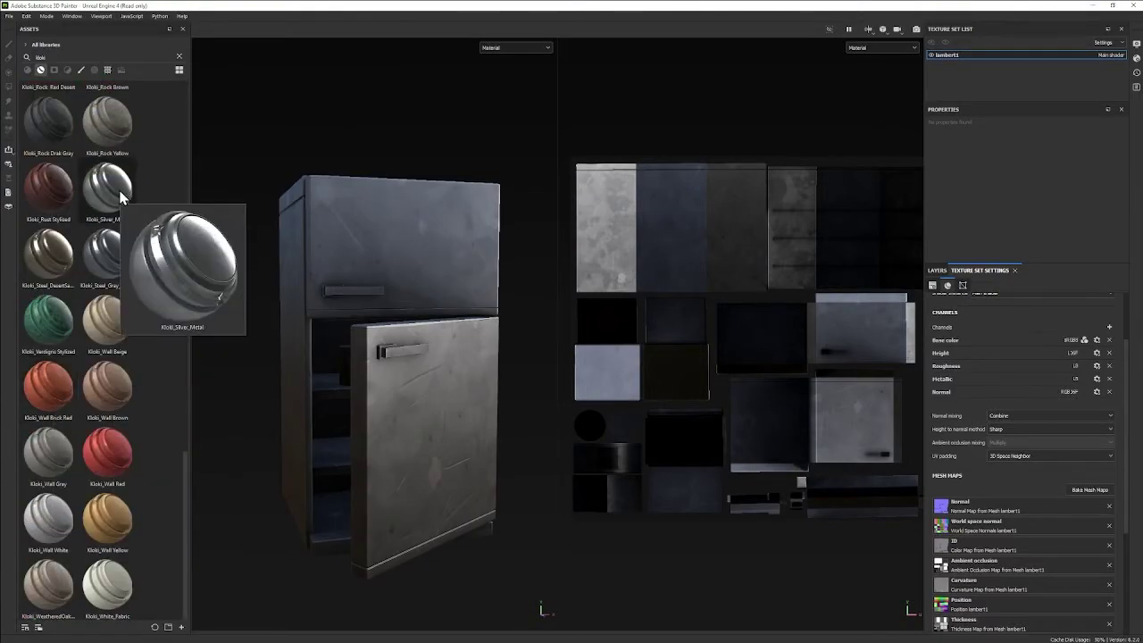
{"action": "left_click", "coordinate": [1120, 286]}
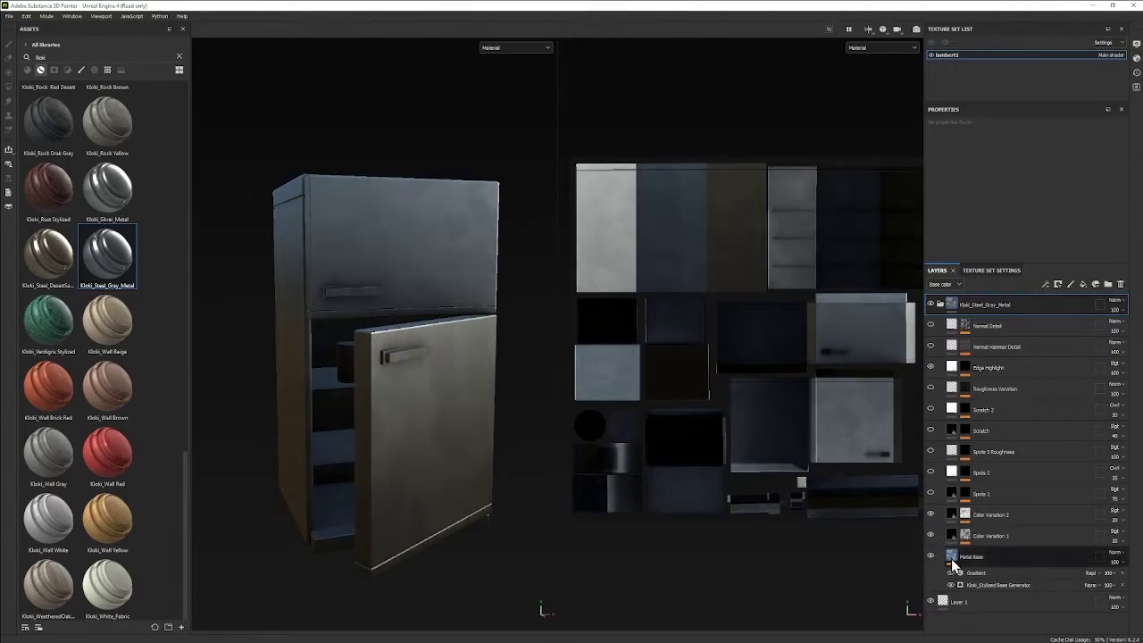
Set gradient Color 1 to light cyan and Color 2 to teal
{"action": "left_click", "coordinate": [1014, 254]}
{"action": "left_click", "coordinate": [943, 287]}
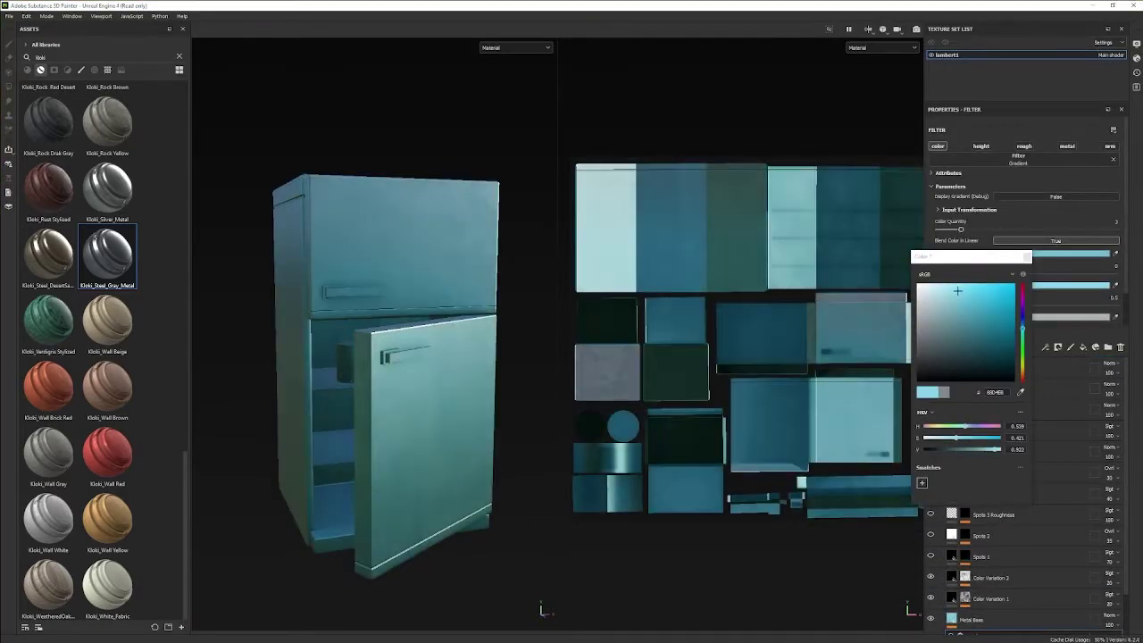
{"action": "left_click", "coordinate": [1027, 257]}
{"action": "left_click", "coordinate": [1083, 256]}
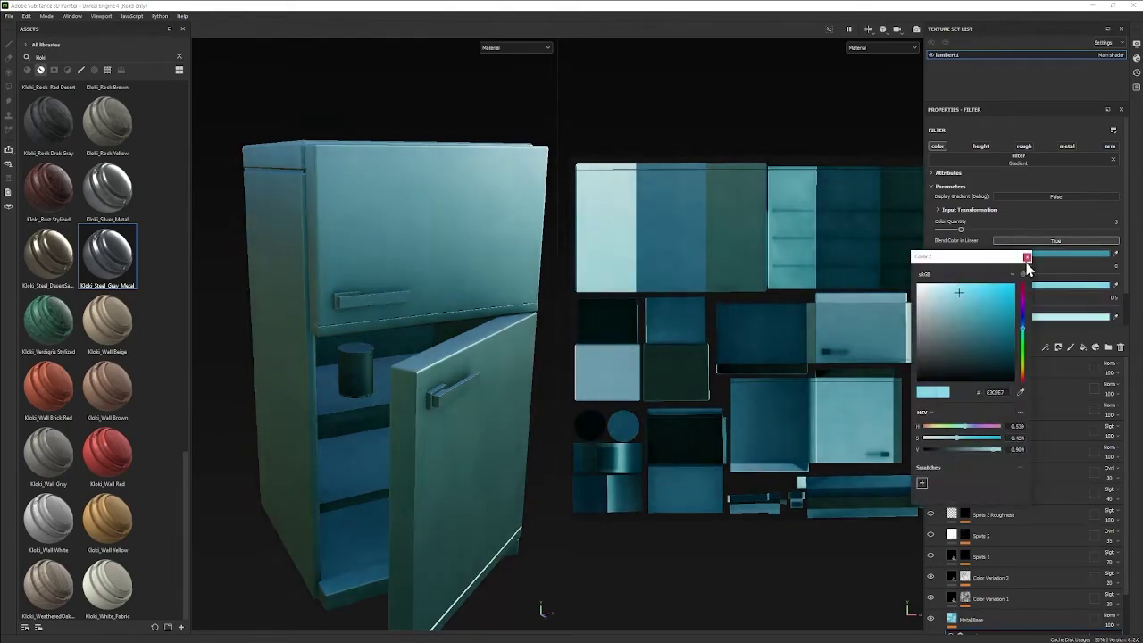
{"action": "left_click", "coordinate": [1018, 290]}
Search the assets for 'chr' to find the Kloki_Chrome_Metal material
{"action": "left_click", "coordinate": [926, 284]}
{"action": "scroll", "coordinate": [378, 336], "scroll_direction": "down", "scroll_amount": 2}
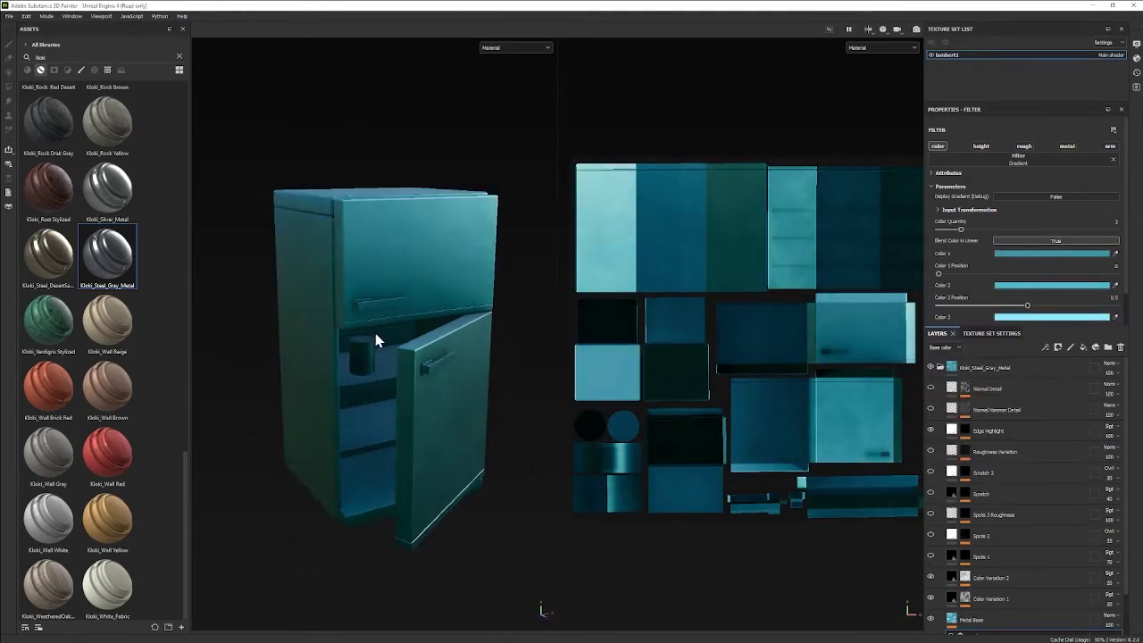
{"action": "type", "text": " chr"}
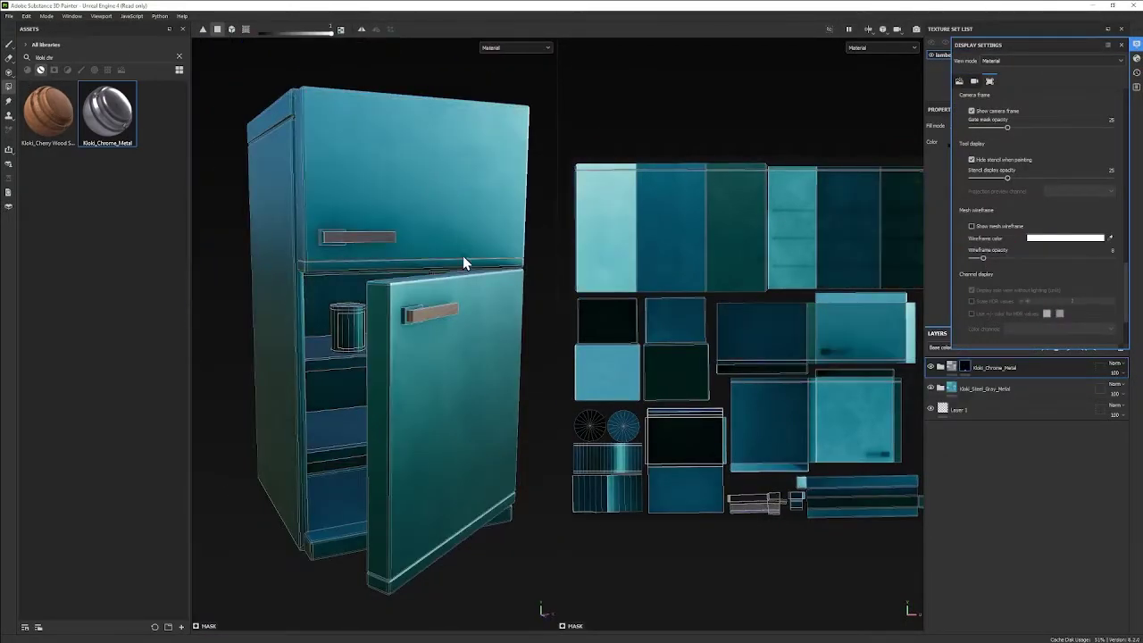
Frame the whole fridge, expand the chrome metal layer group and clear the asset search
{"action": "scroll", "coordinate": [721, 363], "scroll_direction": "up", "scroll_amount": 3}
{"action": "scroll", "coordinate": [643, 377], "scroll_direction": "up", "scroll_amount": 2}
{"action": "scroll", "coordinate": [459, 485], "scroll_direction": "up", "scroll_amount": 3}
{"action": "scroll", "coordinate": [723, 375], "scroll_direction": "up", "scroll_amount": 2}
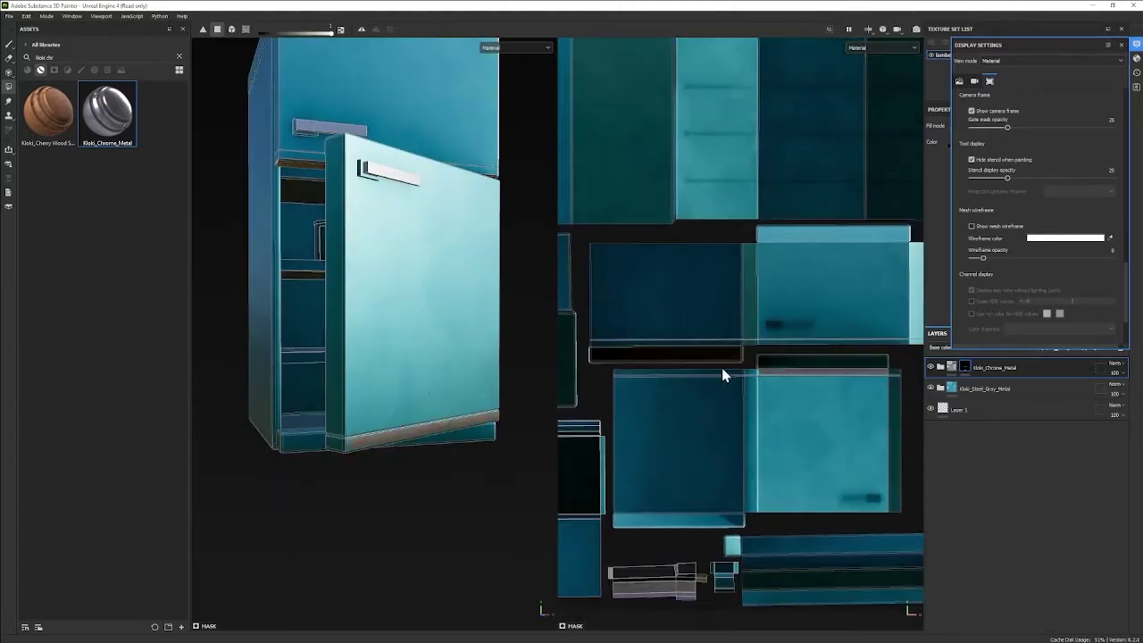
{"action": "key", "text": "f"}
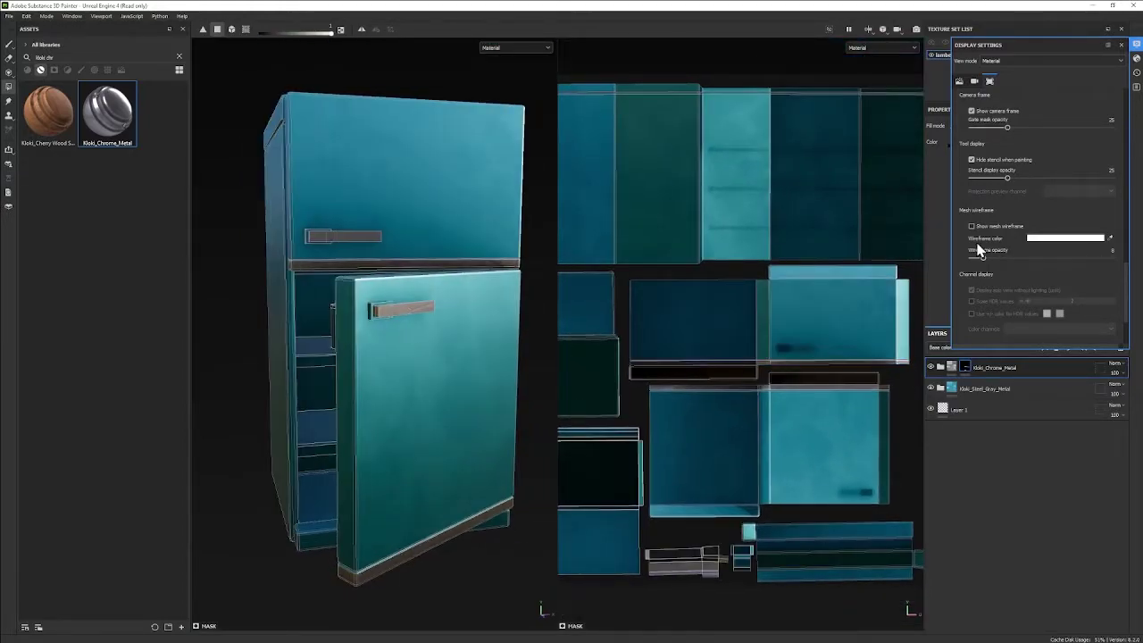
{"action": "left_click", "coordinate": [940, 368]}
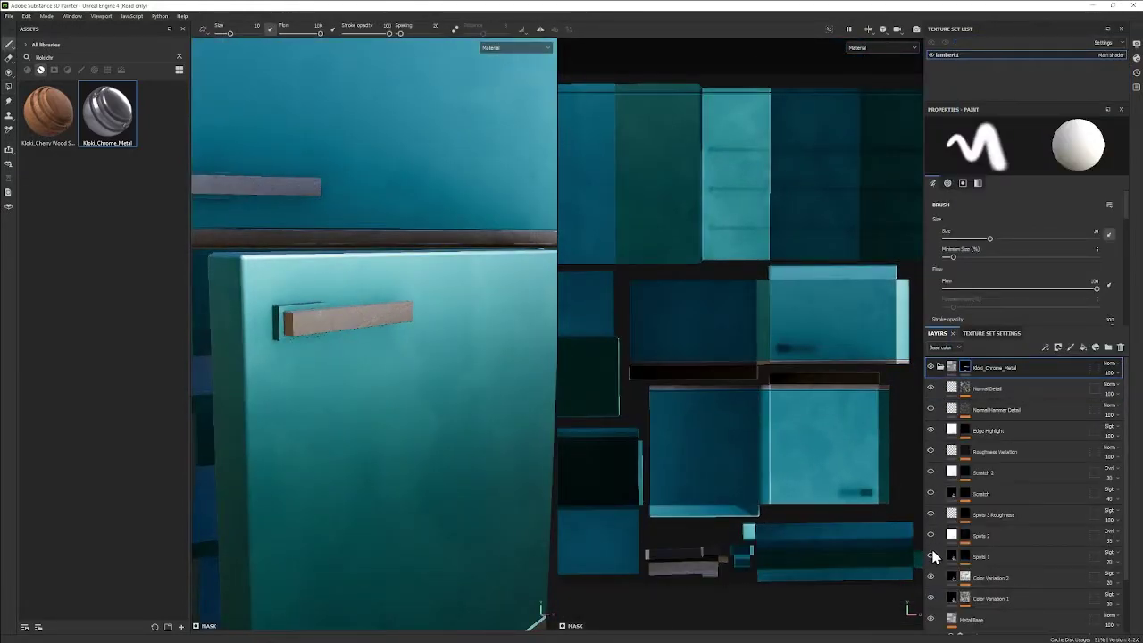
{"action": "mouse_move", "coordinate": [494, 428]}
{"action": "left_mouse_down", "text": "alt"}
{"action": "mouse_move", "coordinate": [549, 378]}
{"action": "mouse_move", "coordinate": [364, 438]}
{"action": "mouse_move", "coordinate": [266, 198]}
{"action": "left_mouse_up", "text": "alt"}
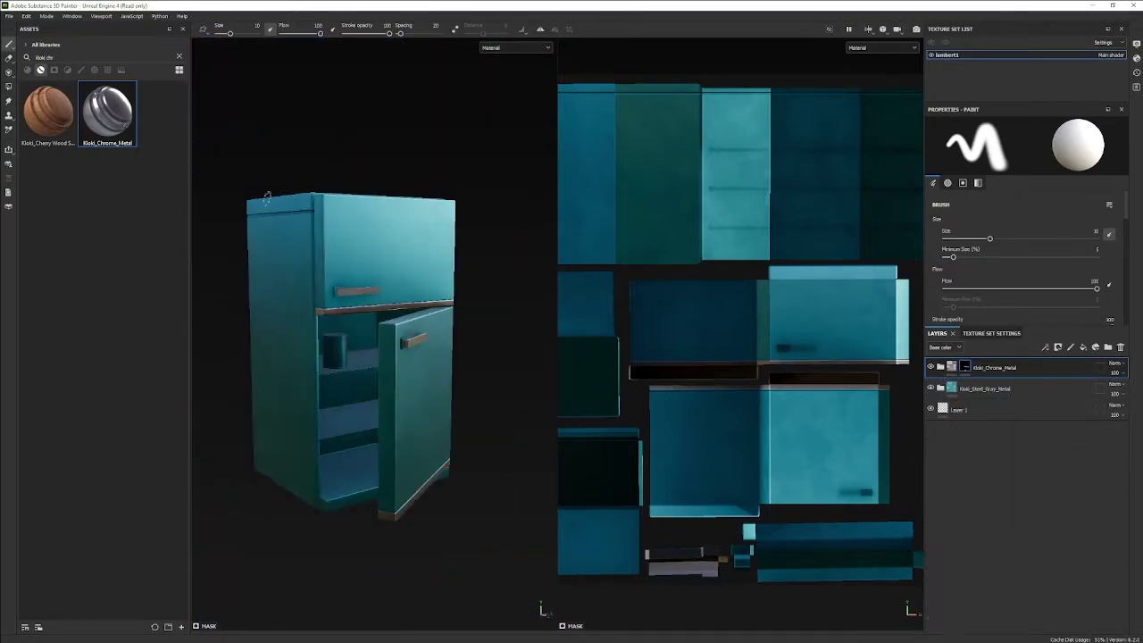
{"action": "scroll", "coordinate": [235, 33], "scroll_direction": "up", "scroll_amount": 5}
{"action": "left_click", "coordinate": [178, 56]}
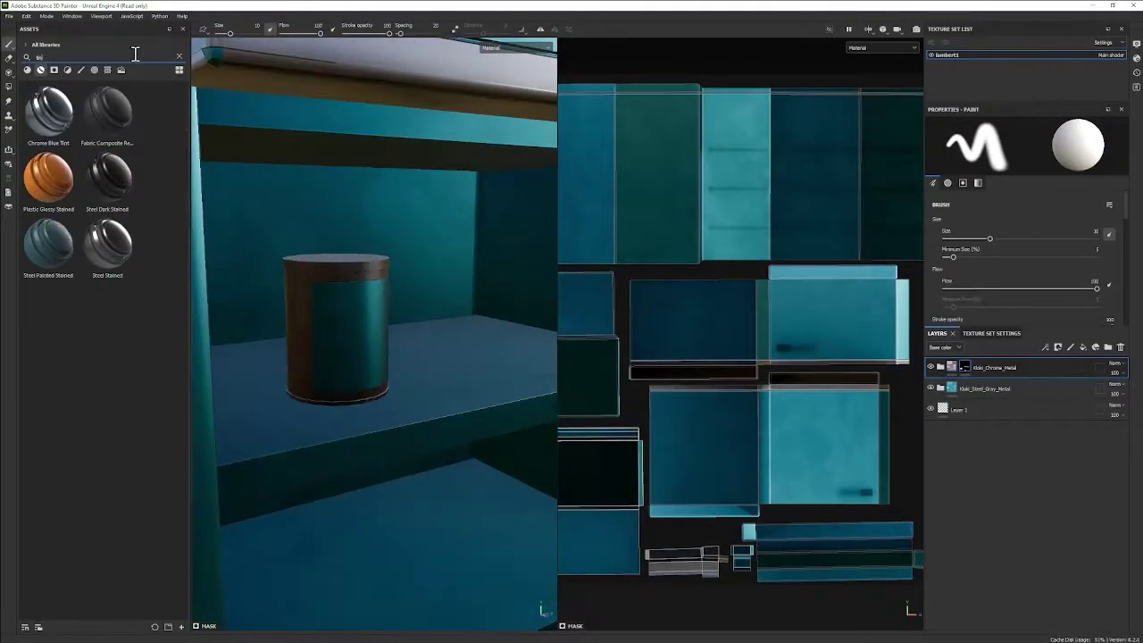
Add a new Height paint layer on top and filter the assets to 'shape' alphas
{"action": "key", "text": "4"}
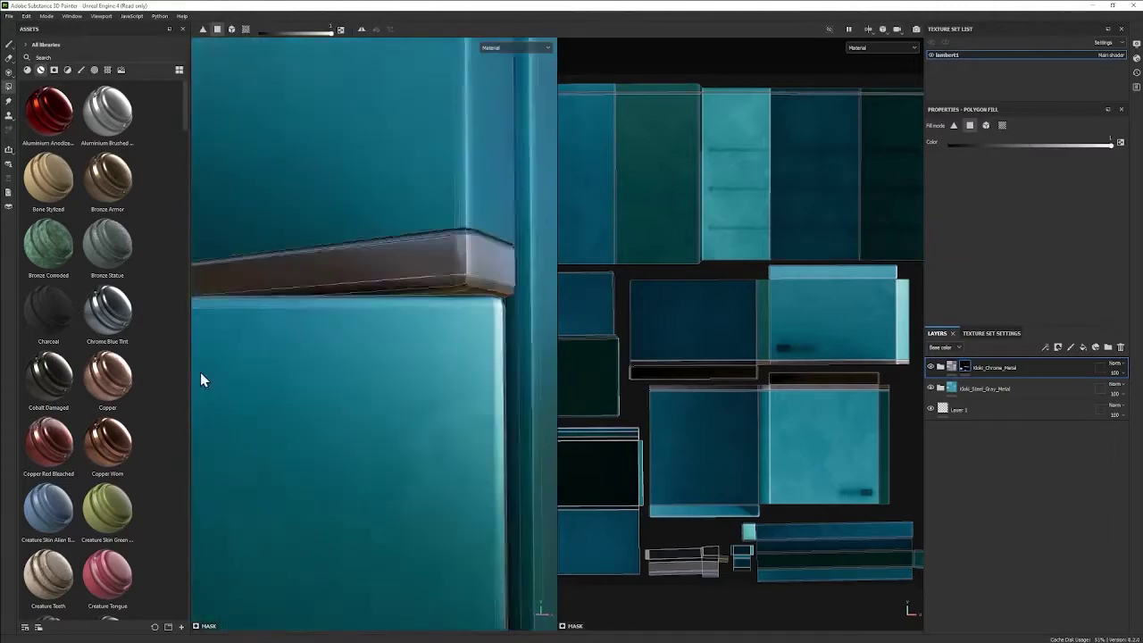
{"action": "mouse_move", "coordinate": [200, 372]}
{"action": "left_mouse_down", "text": "alt"}
{"action": "mouse_move", "coordinate": [564, 382]}
{"action": "mouse_move", "coordinate": [446, 294]}
{"action": "left_mouse_up", "text": "alt"}
{"action": "key", "text": "1"}
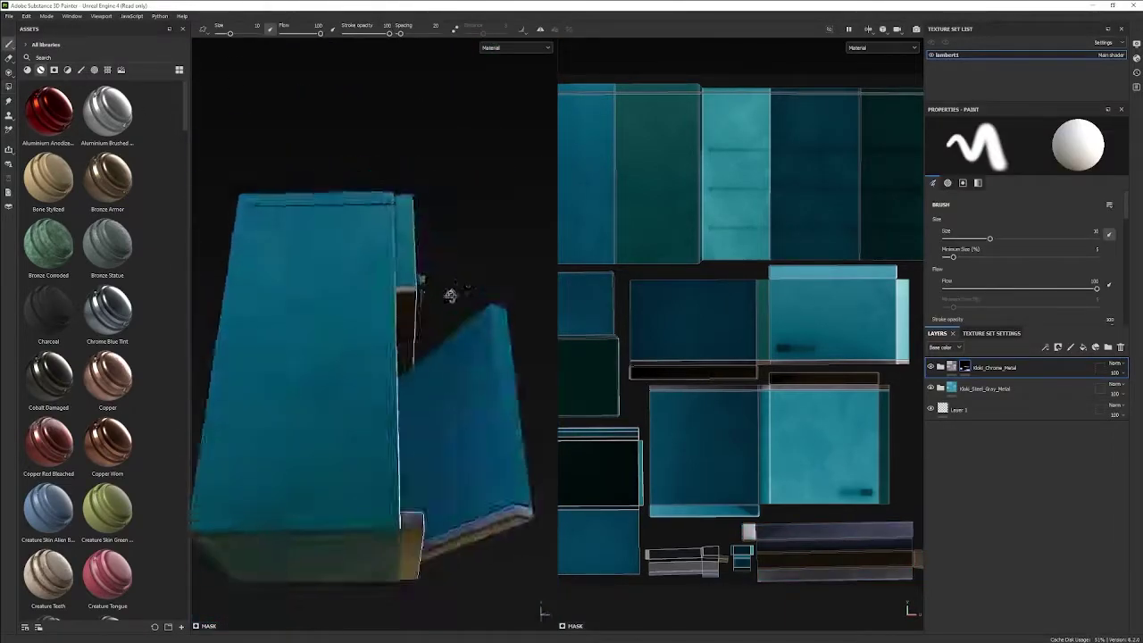
{"action": "left_click", "coordinate": [1095, 347]}
{"action": "left_click", "coordinate": [93, 69]}
{"action": "scroll", "coordinate": [997, 262], "scroll_direction": "down", "scroll_amount": 5}
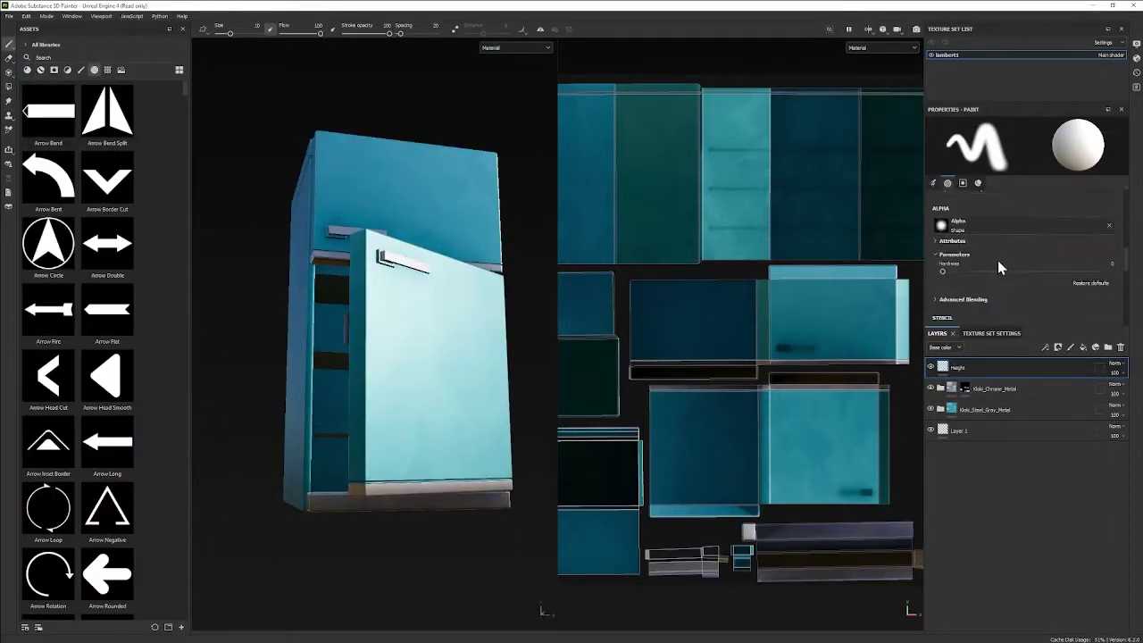
{"action": "type", "text": "shape"}
Browse the alphas for Shape Paraboloid while returning to a frontal view of the fridge
{"action": "scroll", "coordinate": [81, 178], "scroll_direction": "down", "scroll_amount": 5}
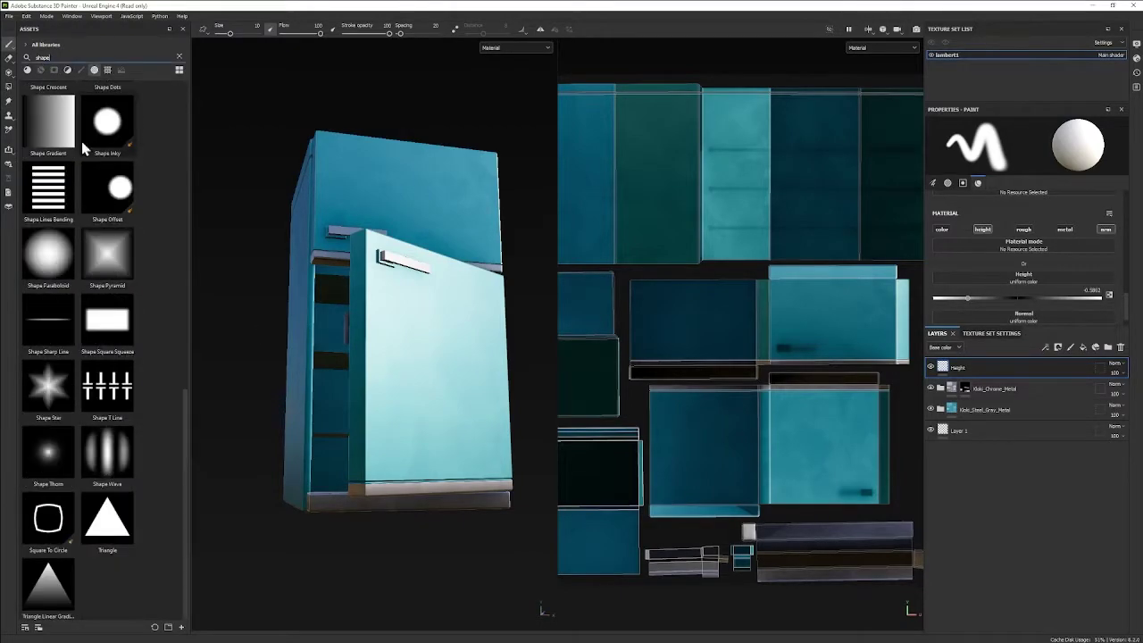
{"action": "scroll", "coordinate": [1037, 289], "scroll_direction": "down", "scroll_amount": 3}
{"action": "left_click_drag", "start_coordinate": [536, 384], "coordinate": [429, 393], "text": "alt"}
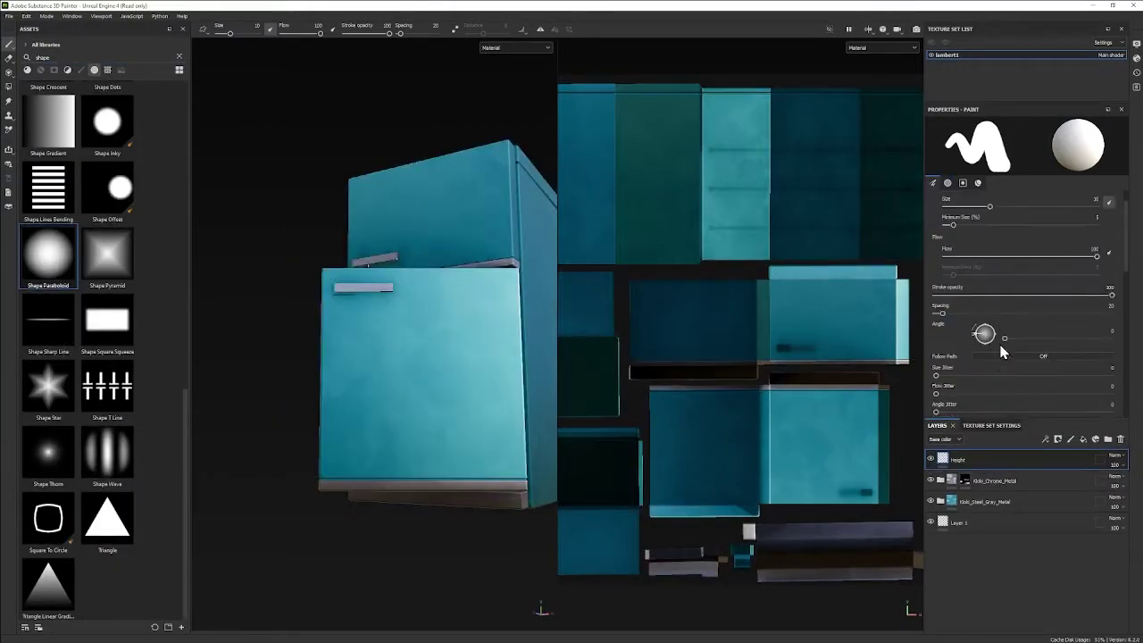
{"action": "scroll", "coordinate": [1001, 348], "scroll_direction": "down", "scroll_amount": 3}
{"action": "scroll", "coordinate": [1001, 348], "scroll_direction": "down", "scroll_amount": 2}
{"action": "scroll", "coordinate": [1001, 348], "scroll_direction": "down", "scroll_amount": 2}
{"action": "scroll", "coordinate": [259, 335], "scroll_direction": "up", "scroll_amount": 5}
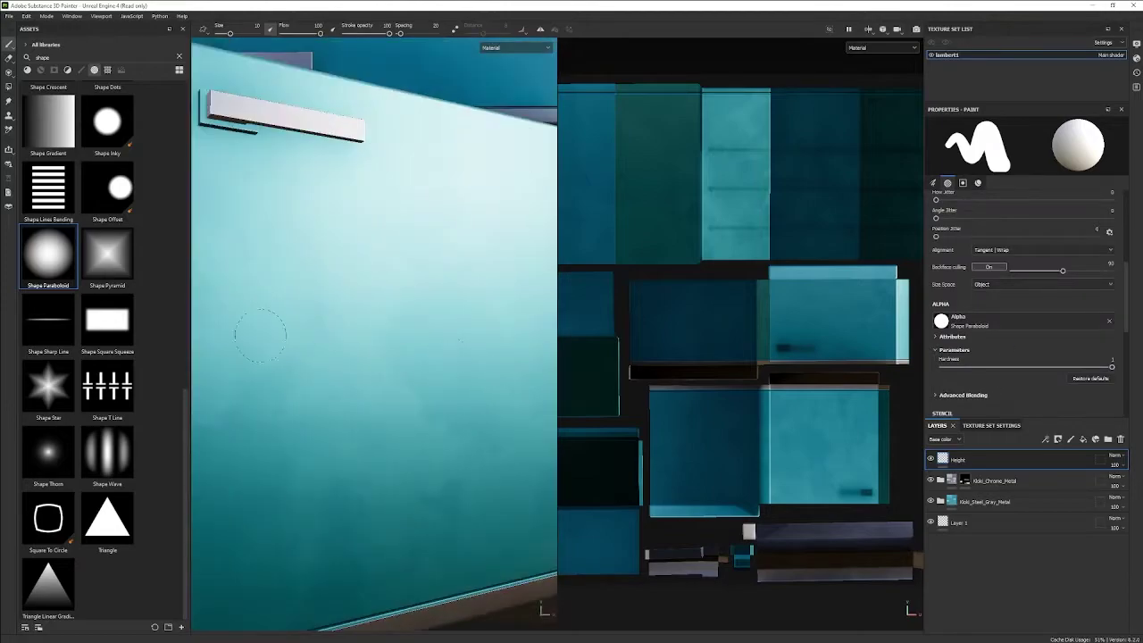
{"action": "mouse_move", "coordinate": [260, 335]}
{"action": "left_mouse_down", "text": "alt"}
{"action": "mouse_move", "coordinate": [237, 344]}
{"action": "mouse_move", "coordinate": [441, 407]}
{"action": "left_mouse_up", "text": "alt"}
{"action": "scroll", "coordinate": [440, 408], "scroll_direction": "down", "scroll_amount": 3}
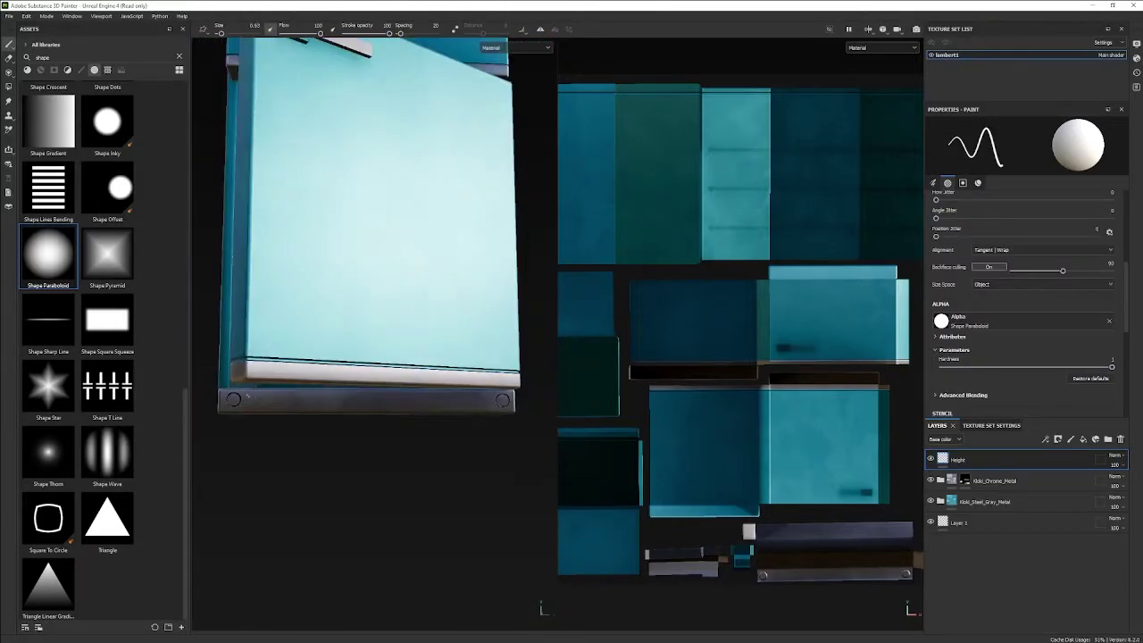
{"action": "scroll", "coordinate": [366, 268], "scroll_direction": "down", "scroll_amount": 3}
{"action": "scroll", "coordinate": [366, 268], "scroll_direction": "up", "scroll_amount": 4}
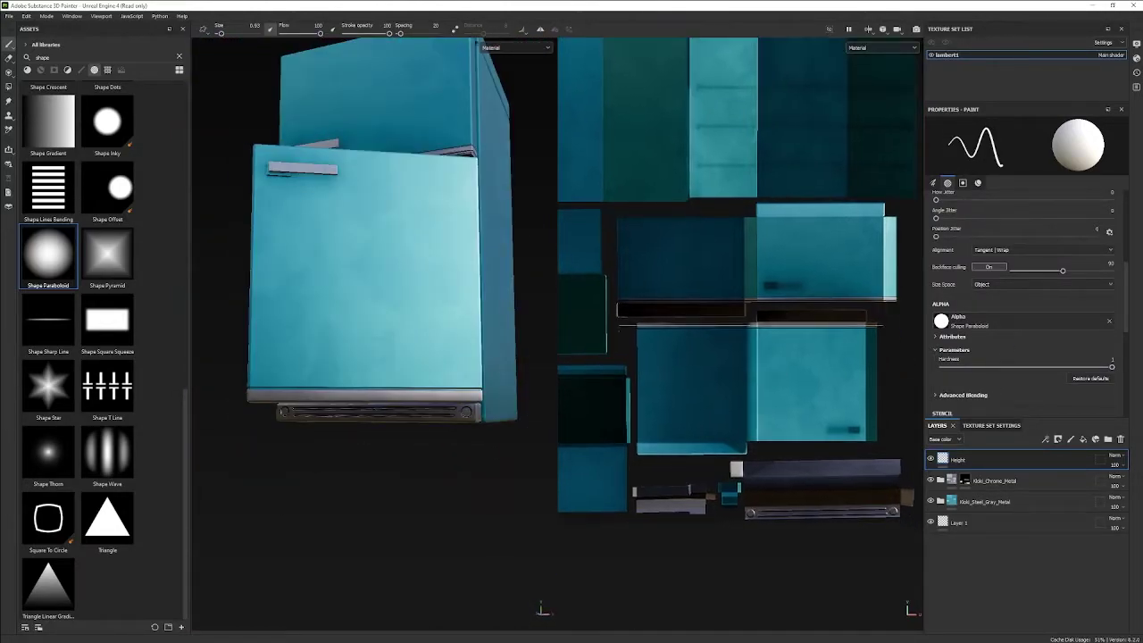
Adjust the brush and stamp small round details on the bottom trim in the Height layer
{"action": "left_click_drag", "start_coordinate": [366, 268], "coordinate": [423, 226], "text": "alt"}
{"action": "right_click", "coordinate": [423, 227]}
{"action": "left_click", "coordinate": [994, 481]}
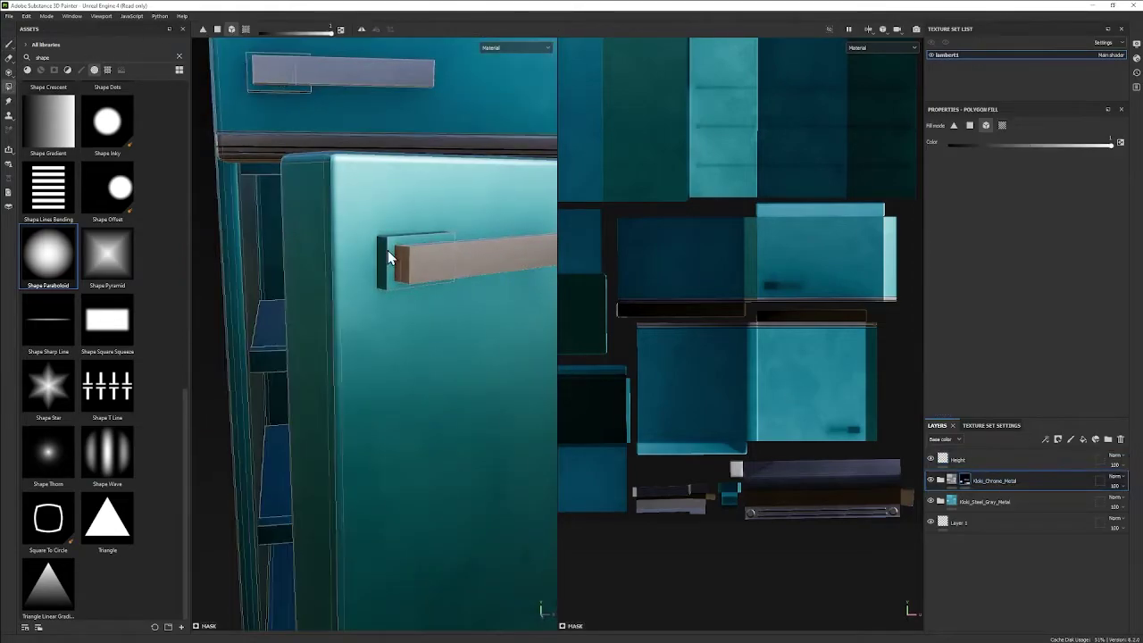
{"action": "scroll", "coordinate": [411, 277], "scroll_direction": "up", "scroll_amount": 5}
{"action": "left_click_drag", "start_coordinate": [410, 276], "coordinate": [255, 247], "text": "alt"}
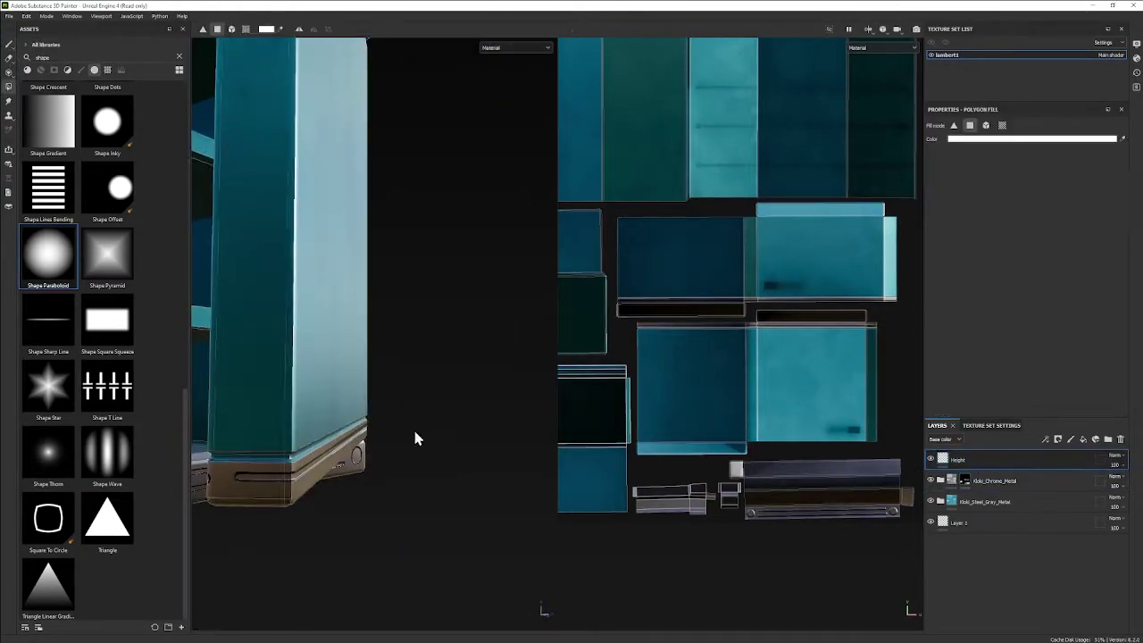
{"action": "left_click", "coordinate": [998, 467]}
{"action": "mouse_move", "coordinate": [477, 286]}
{"action": "left_mouse_down", "text": "alt"}
{"action": "mouse_move", "coordinate": [348, 395]}
{"action": "mouse_move", "coordinate": [322, 446]}
{"action": "left_mouse_up", "text": "alt"}
{"action": "left_click_drag", "start_coordinate": [544, 450], "coordinate": [510, 446], "text": "alt"}
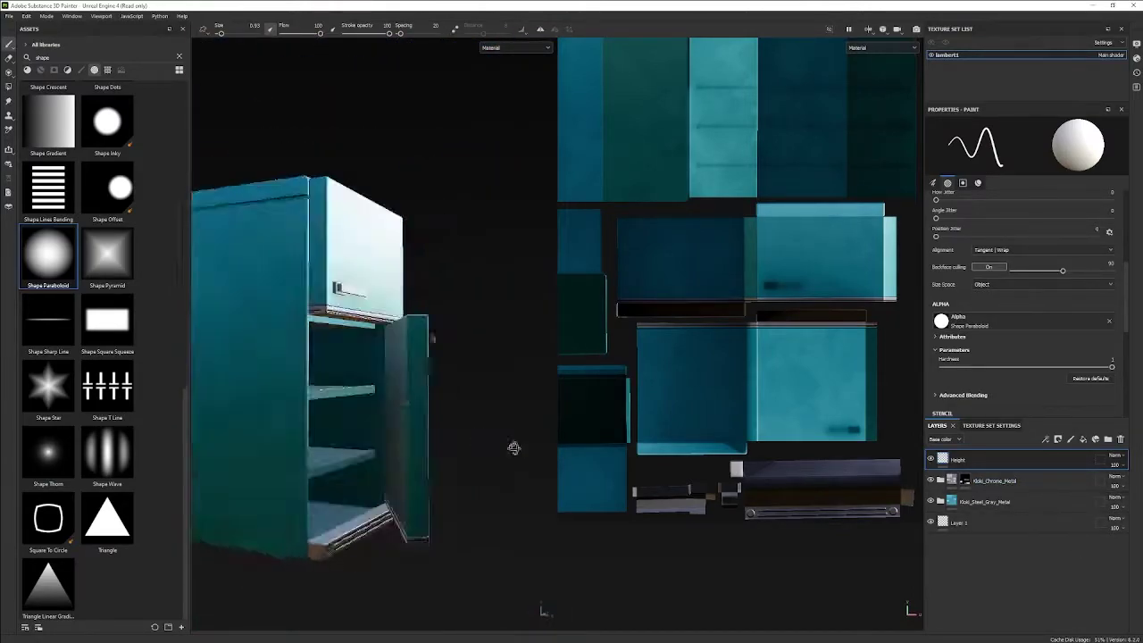
{"action": "scroll", "coordinate": [509, 447], "scroll_direction": "up", "scroll_amount": 5}
{"action": "left_click_drag", "start_coordinate": [506, 401], "coordinate": [375, 456], "text": "alt"}
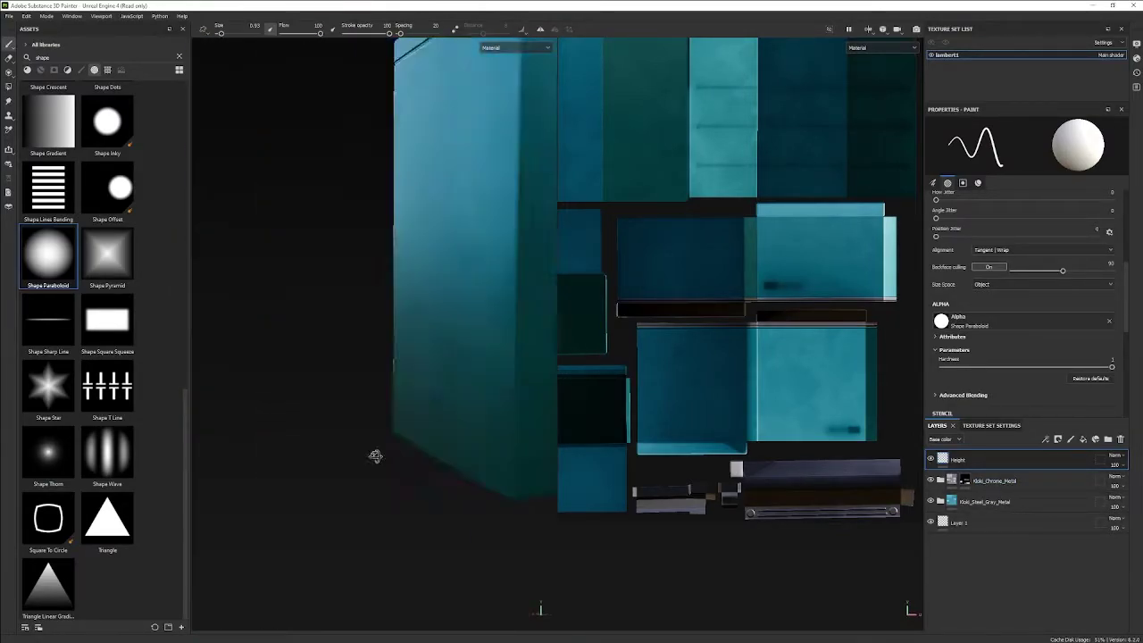
{"action": "scroll", "coordinate": [375, 457], "scroll_direction": "down", "scroll_amount": 5}
{"action": "scroll", "coordinate": [401, 467], "scroll_direction": "up", "scroll_amount": 5}
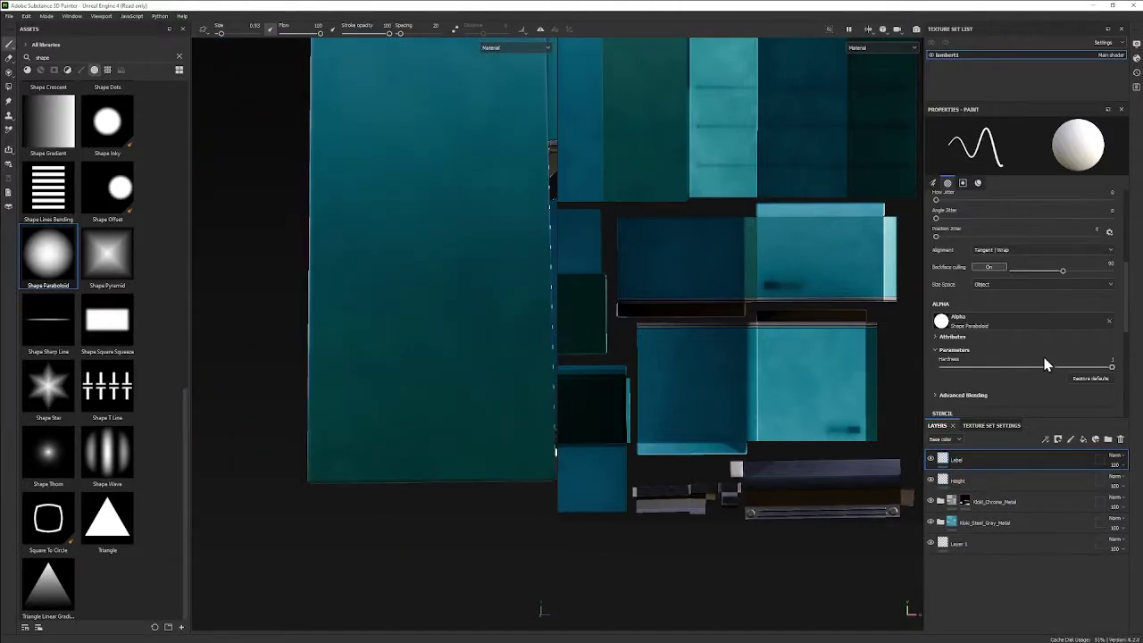
Stamp the Sign Warning Hatched alpha and Font Courier Prime defrost text on the label plate
{"action": "left_click_drag", "start_coordinate": [446, 373], "coordinate": [421, 461], "text": "alt"}
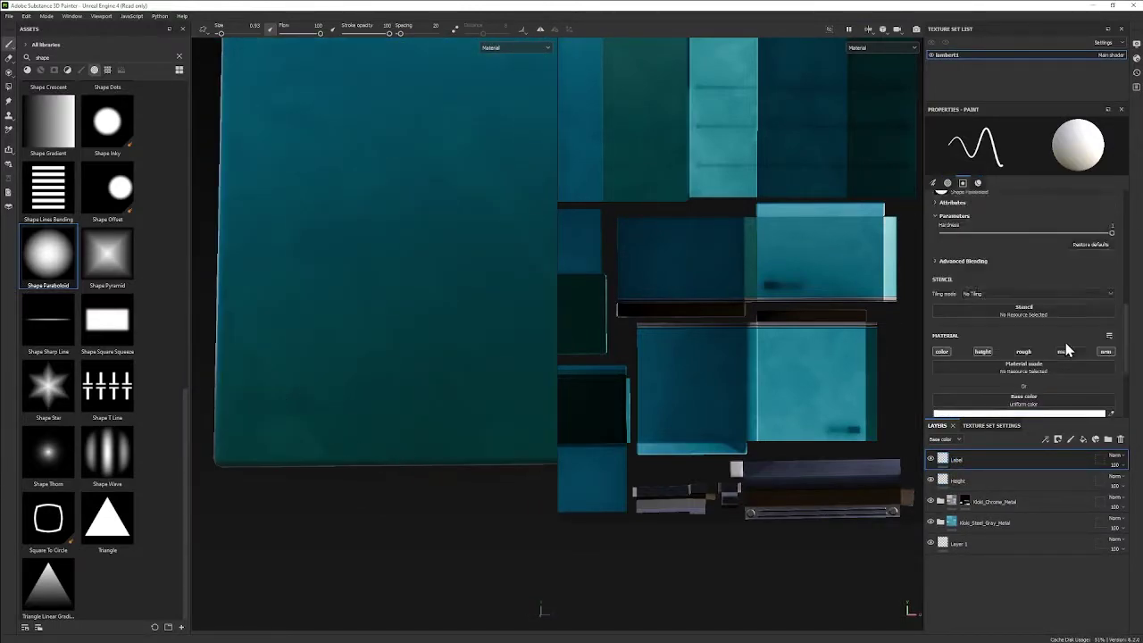
{"action": "scroll", "coordinate": [1067, 350], "scroll_direction": "down", "scroll_amount": 3}
{"action": "scroll", "coordinate": [692, 357], "scroll_direction": "down", "scroll_amount": 3}
{"action": "scroll", "coordinate": [692, 358], "scroll_direction": "up", "scroll_amount": 8}
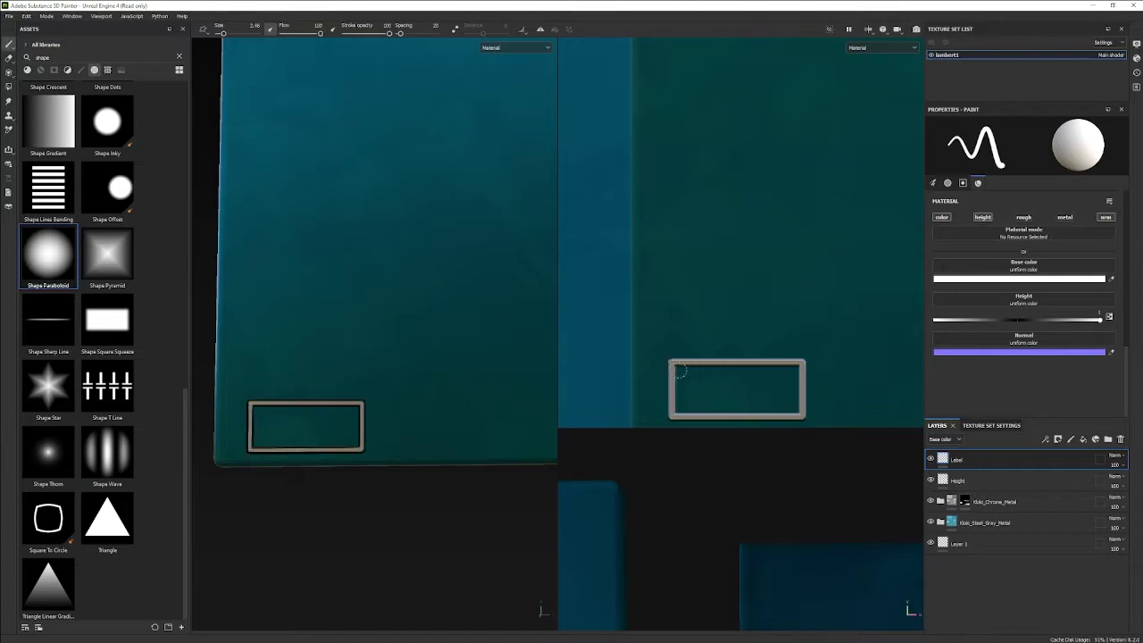
{"action": "scroll", "coordinate": [725, 398], "scroll_direction": "up", "scroll_amount": 2}
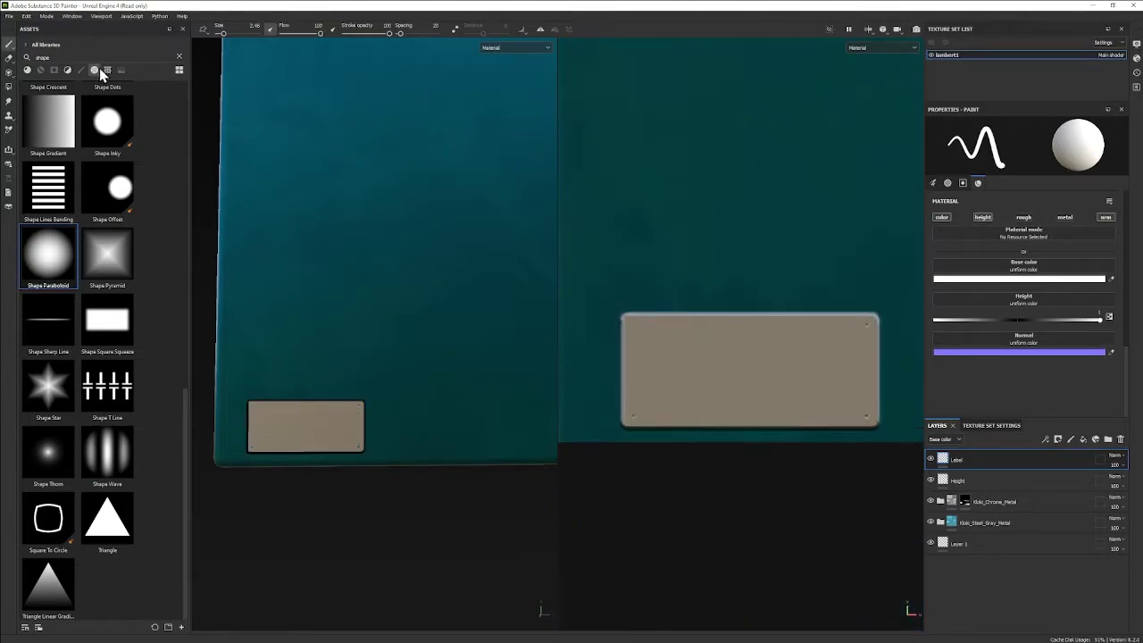
{"action": "type", "text": "warning"}
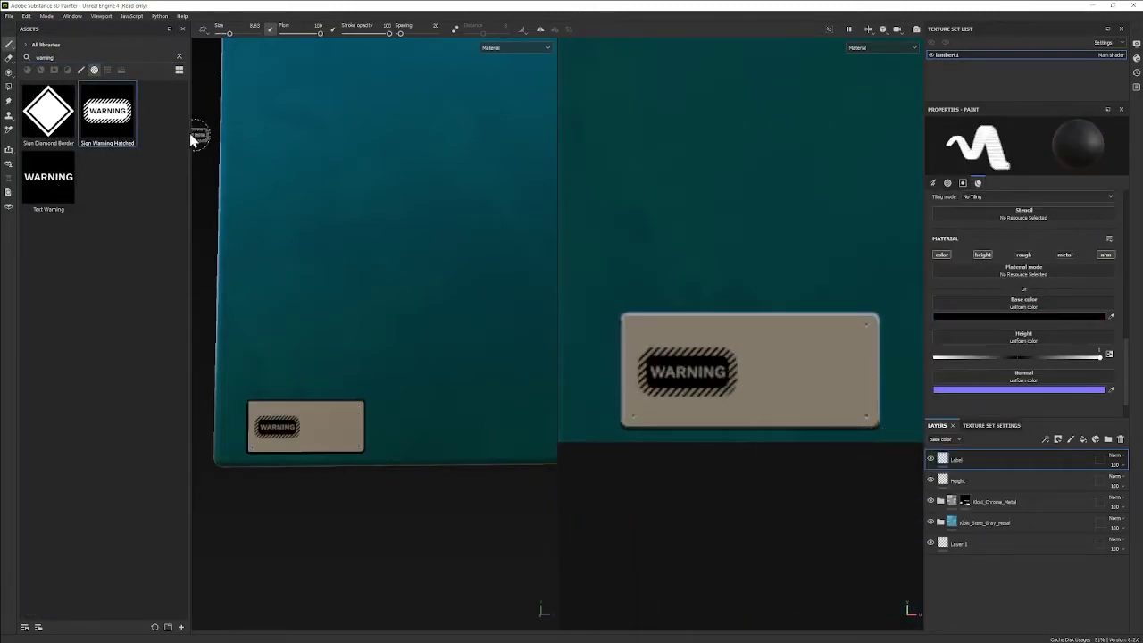
{"action": "key", "text": "ctrl+a"}
{"action": "type", "text": "font"}
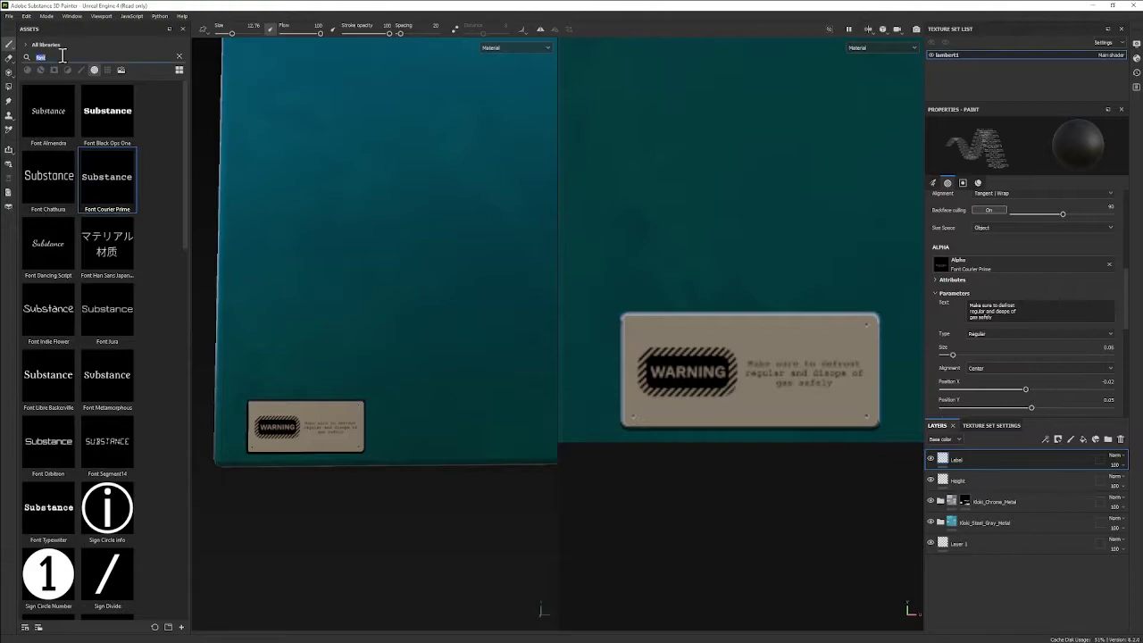
Stamp the Sign Toxic hazard symbol on the label's right side, undoing earlier stamps
{"action": "type", "text": "haz"}
{"action": "left_click", "coordinate": [88, 134]}
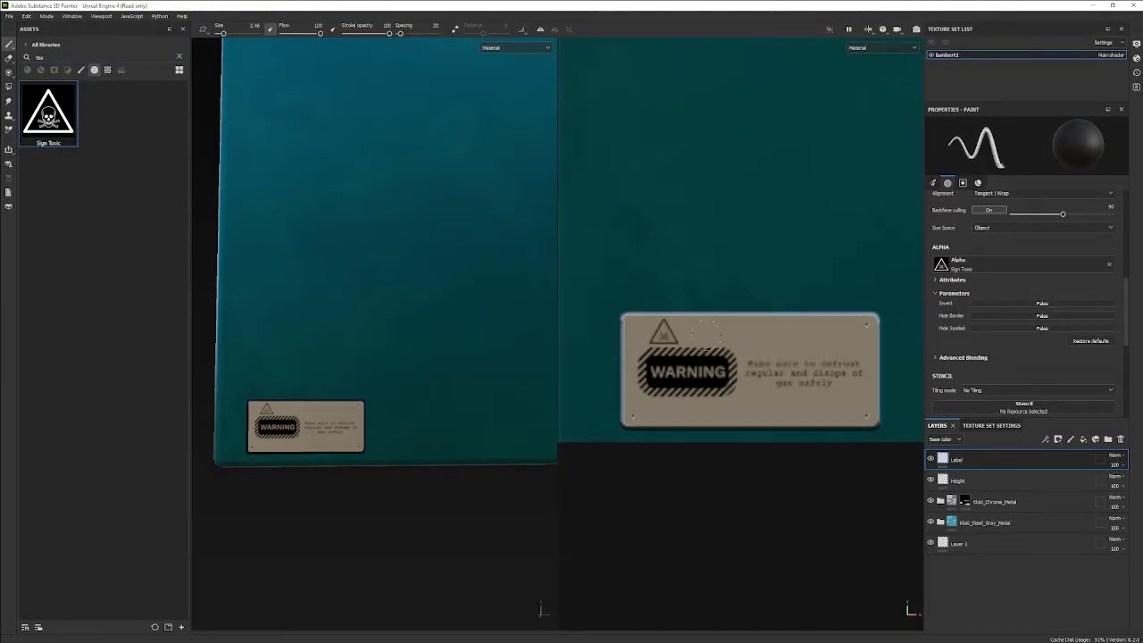
{"action": "key", "text": "ctrl+z"}
{"action": "scroll", "coordinate": [396, 352], "scroll_direction": "down", "scroll_amount": 5}
{"action": "left_click", "coordinate": [178, 56]}
Paint the salmon can's label area white on the Label layer
{"action": "scroll", "coordinate": [437, 409], "scroll_direction": "up", "scroll_amount": 5}
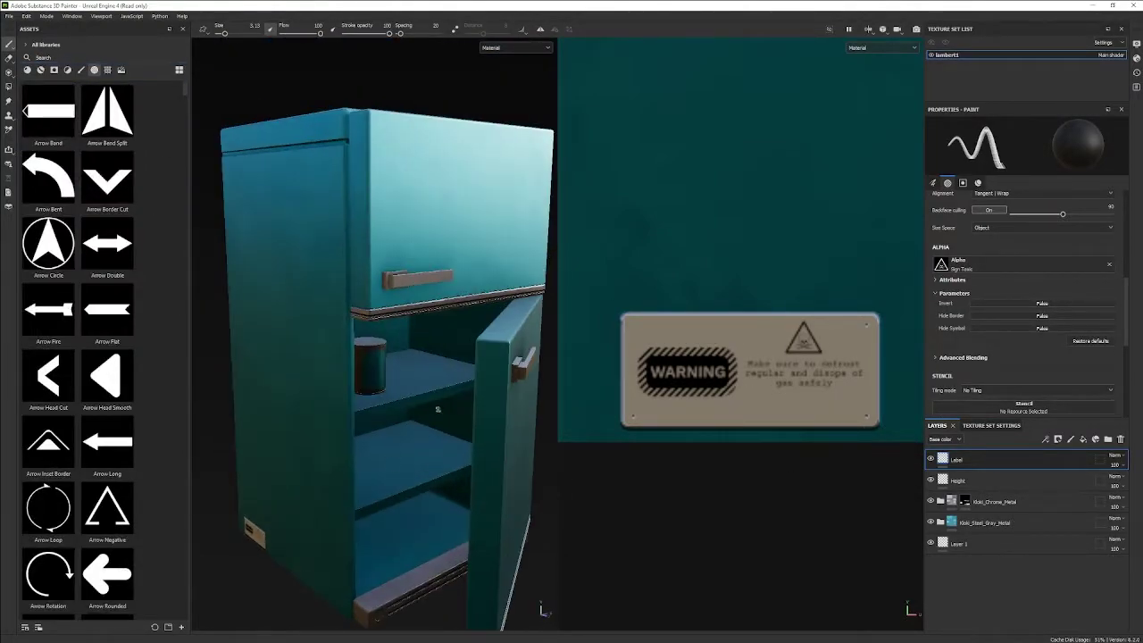
{"action": "scroll", "coordinate": [658, 312], "scroll_direction": "down", "scroll_amount": 5}
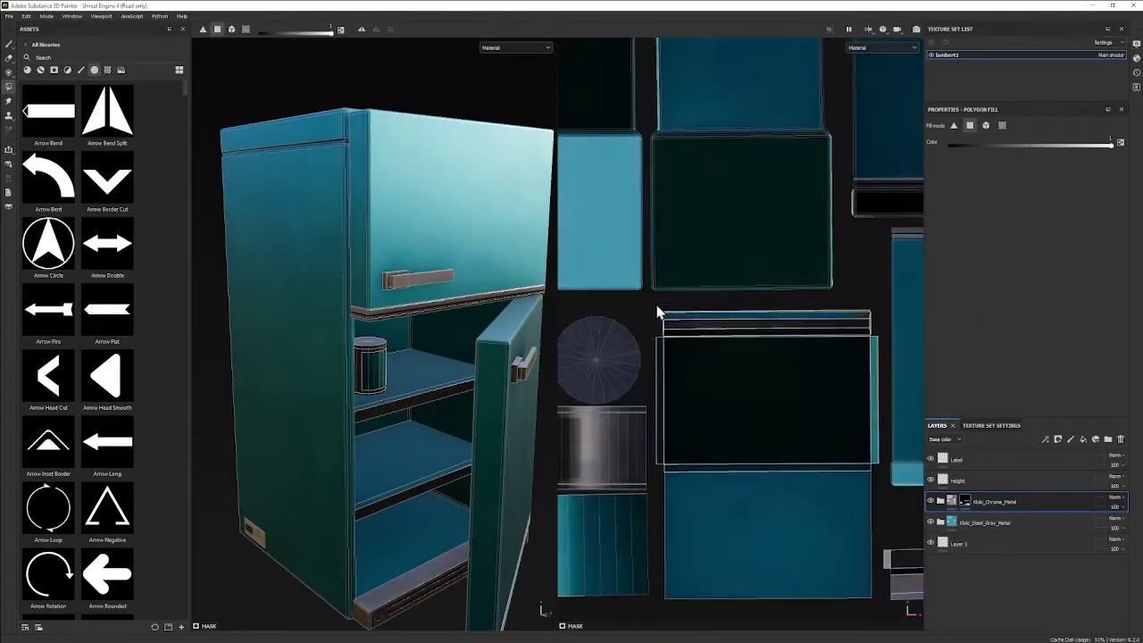
{"action": "left_click_drag", "start_coordinate": [432, 274], "coordinate": [480, 294], "text": "alt"}
{"action": "scroll", "coordinate": [464, 285], "scroll_direction": "up", "scroll_amount": 3}
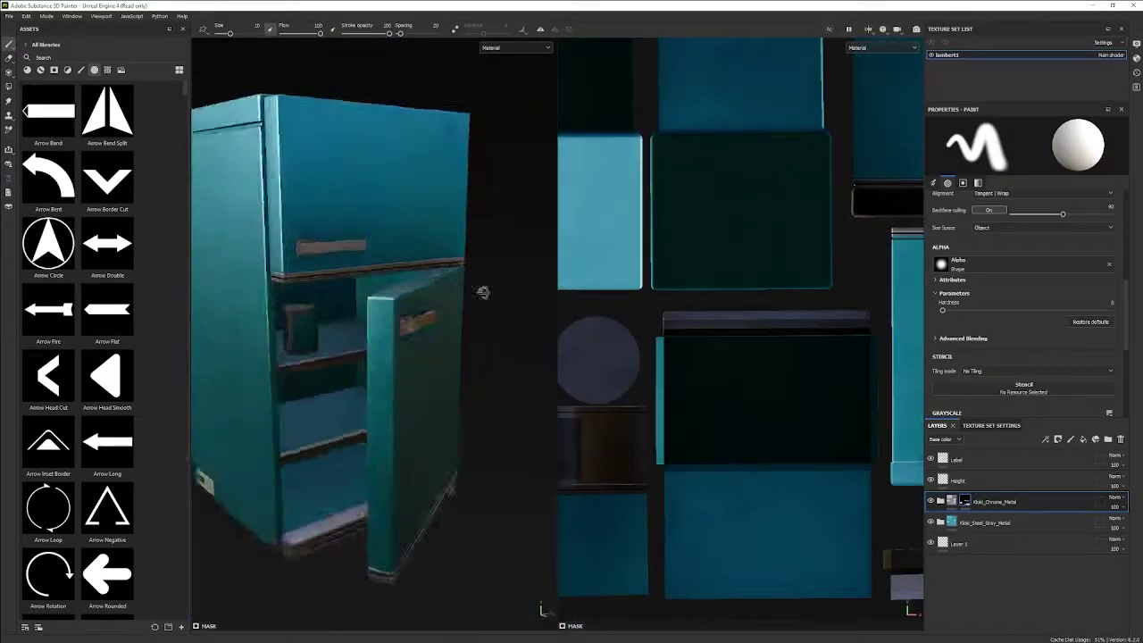
{"action": "scroll", "coordinate": [479, 293], "scroll_direction": "up", "scroll_amount": 4}
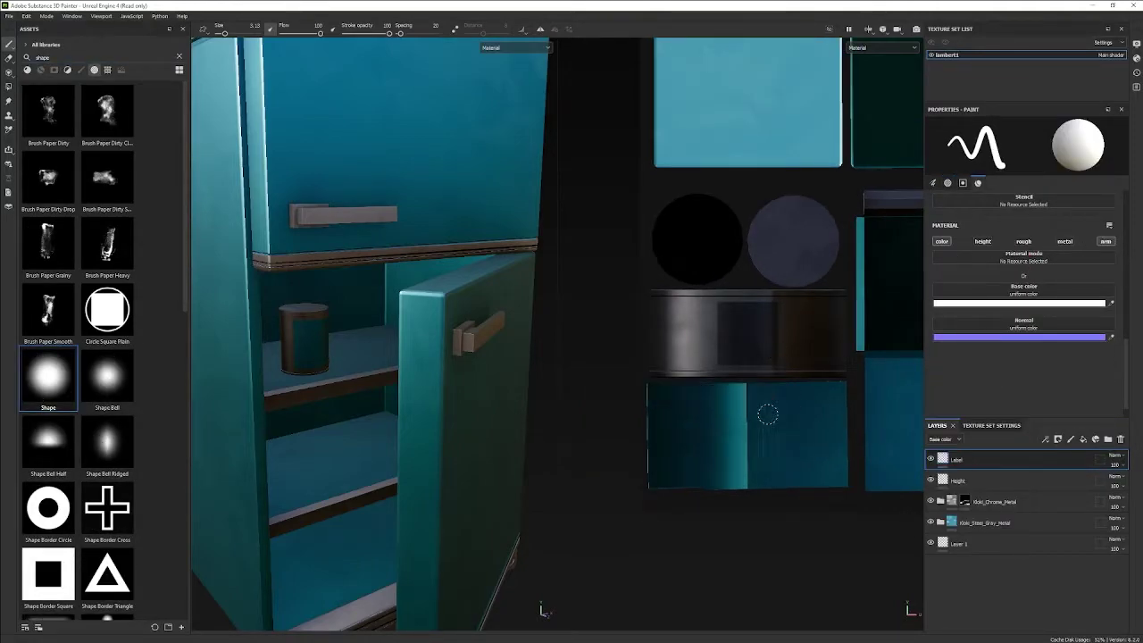
{"action": "left_click_drag", "start_coordinate": [767, 414], "coordinate": [670, 438]}
Pick the Shape brush, keep its alignment setting and switch the brush colour to red
{"action": "type", "text": "shape"}
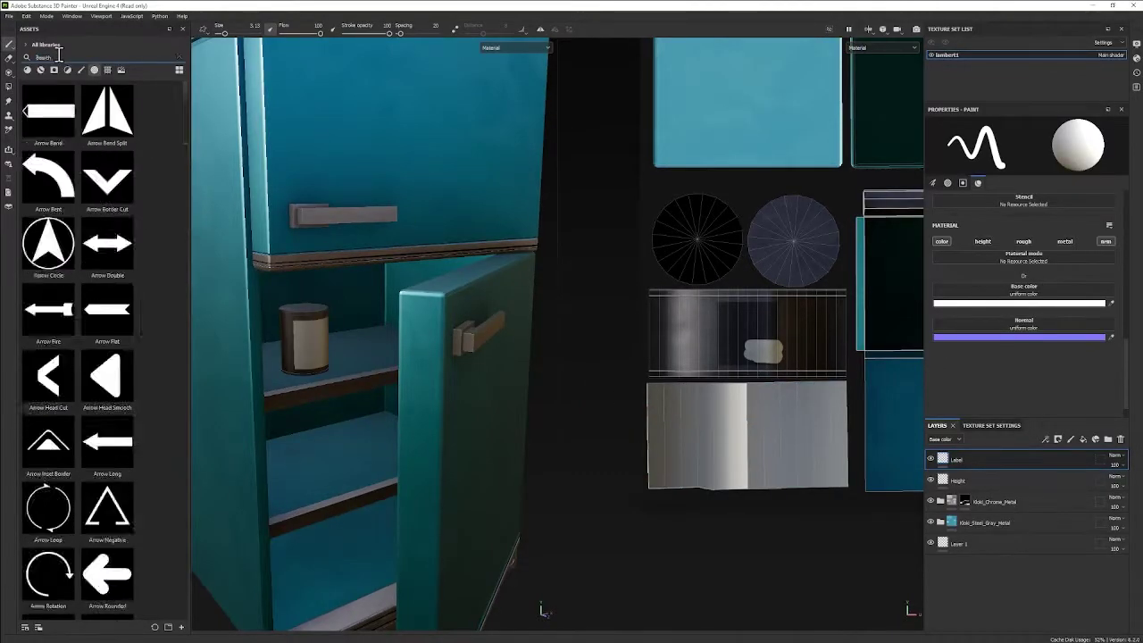
{"action": "scroll", "coordinate": [1026, 294], "scroll_direction": "up", "scroll_amount": 5}
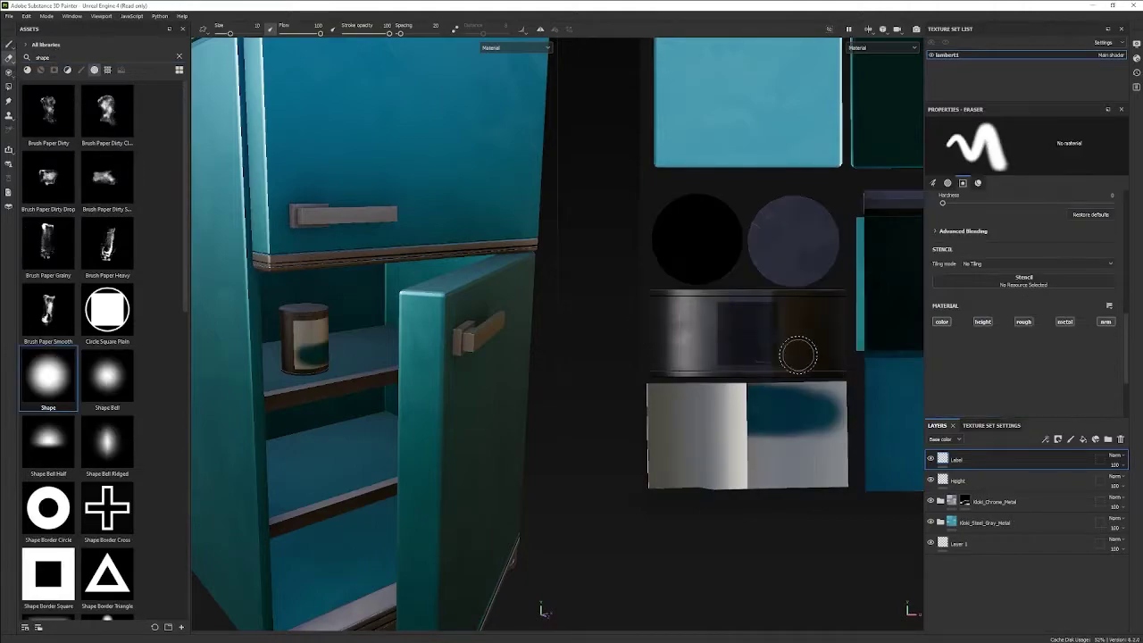
{"action": "left_click", "coordinate": [1040, 273]}
{"action": "left_click", "coordinate": [991, 288]}
{"action": "scroll", "coordinate": [723, 434], "scroll_direction": "up", "scroll_amount": 2}
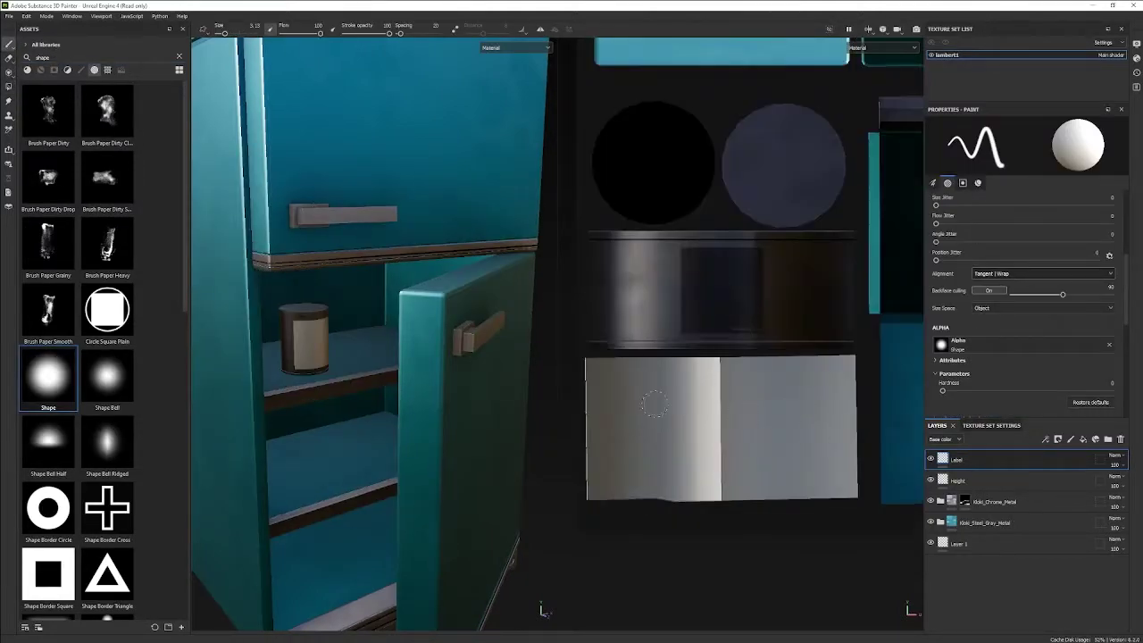
{"action": "scroll", "coordinate": [1026, 295], "scroll_direction": "down", "scroll_amount": 5}
{"action": "left_click", "coordinate": [1017, 304]}
{"action": "scroll", "coordinate": [788, 444], "scroll_direction": "down", "scroll_amount": 1}
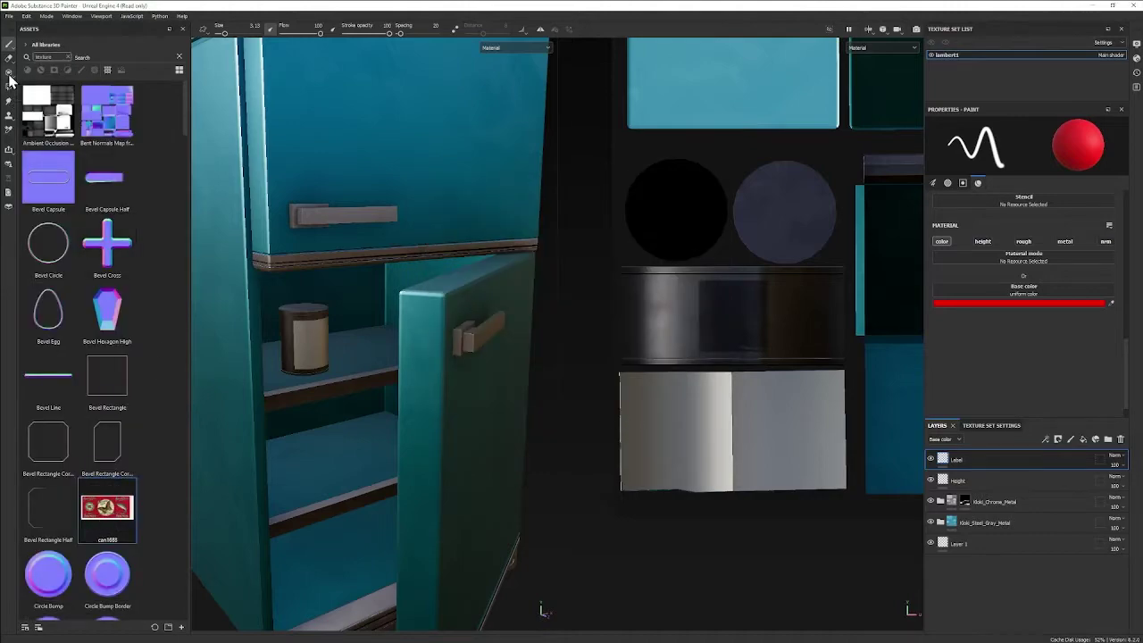
Drop the salmon label image onto the can with polygon fill and adjust its position and width
{"action": "left_click", "coordinate": [10, 74]}
{"action": "left_click", "coordinate": [1031, 283]}
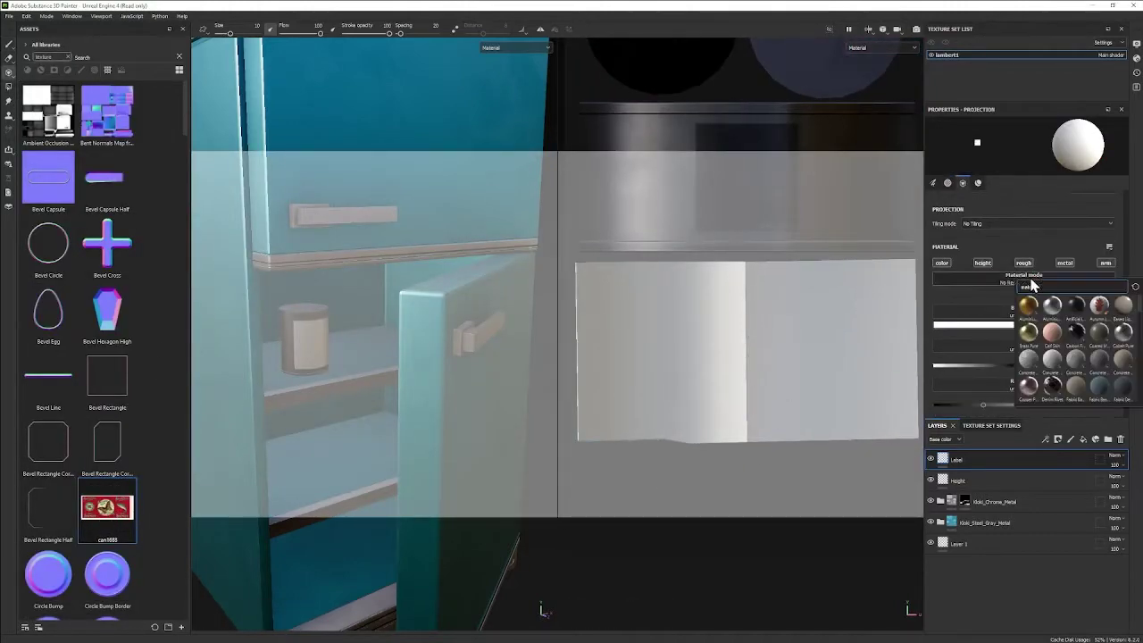
{"action": "key", "text": "4"}
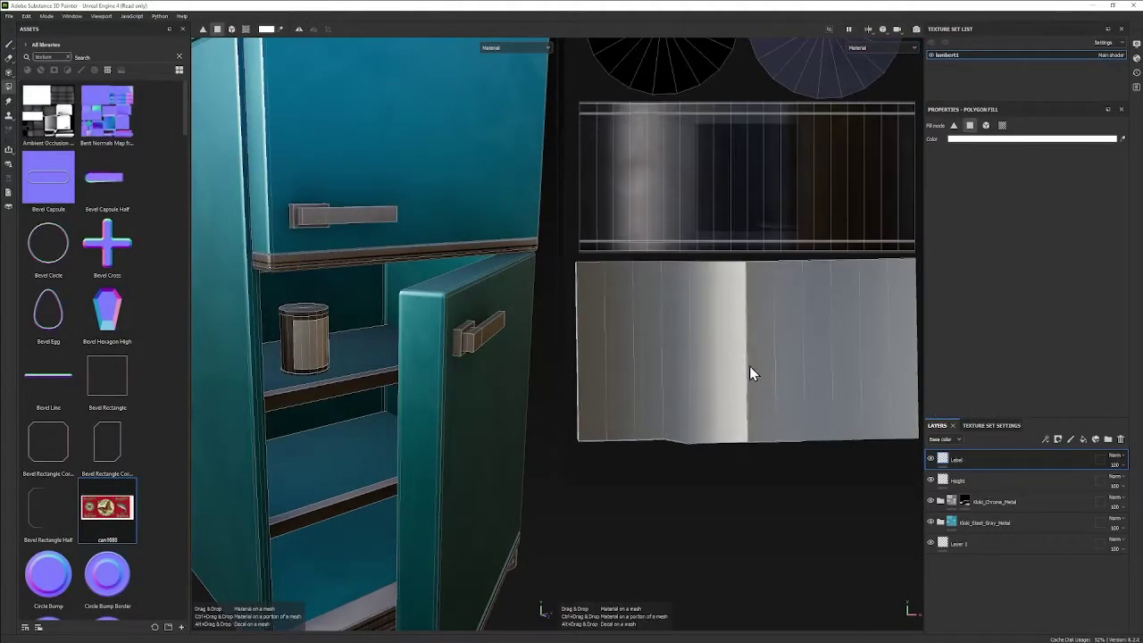
{"action": "mouse_move", "coordinate": [111, 520]}
{"action": "left_mouse_down"}
{"action": "mouse_move", "coordinate": [750, 372]}
{"action": "mouse_move", "coordinate": [722, 297]}
{"action": "left_mouse_up"}
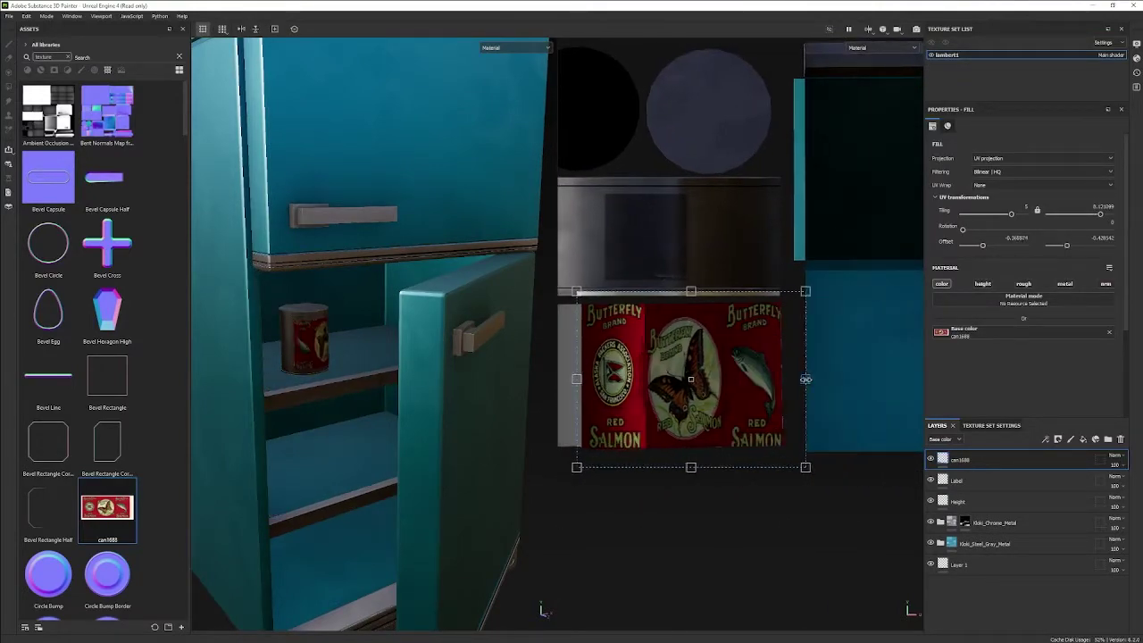
{"action": "left_click_drag", "start_coordinate": [720, 493], "coordinate": [771, 389]}
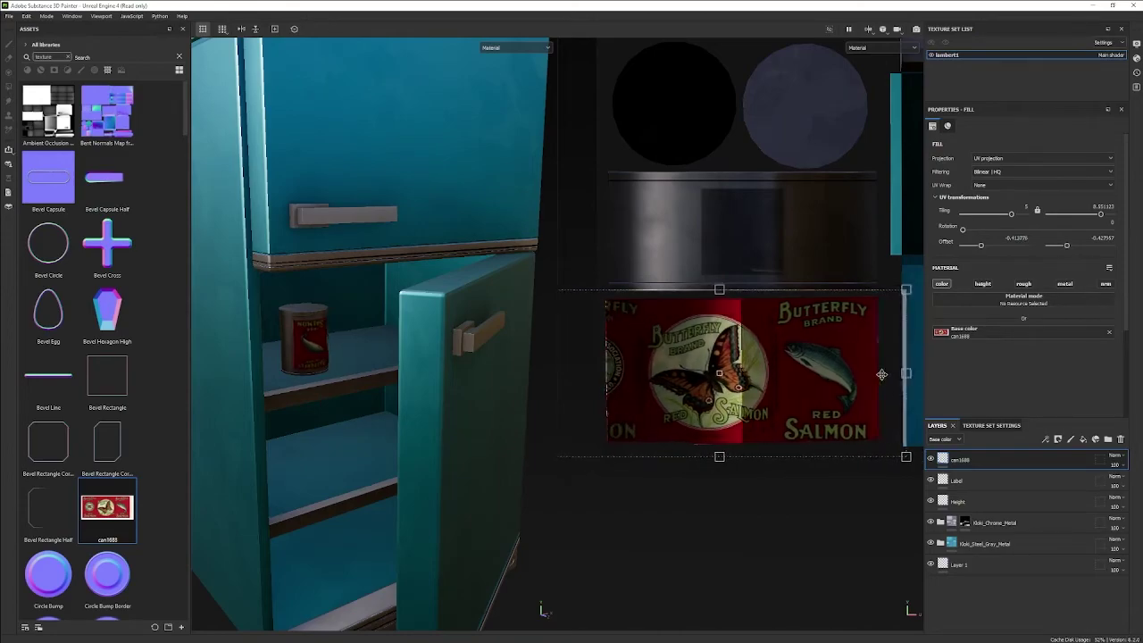
{"action": "mouse_move", "coordinate": [770, 389]}
{"action": "left_mouse_down"}
{"action": "mouse_move", "coordinate": [827, 355]}
{"action": "mouse_move", "coordinate": [813, 329]}
{"action": "left_mouse_up"}
{"action": "scroll", "coordinate": [826, 354], "scroll_direction": "down", "scroll_amount": 1}
{"action": "scroll", "coordinate": [813, 329], "scroll_direction": "down", "scroll_amount": 1}
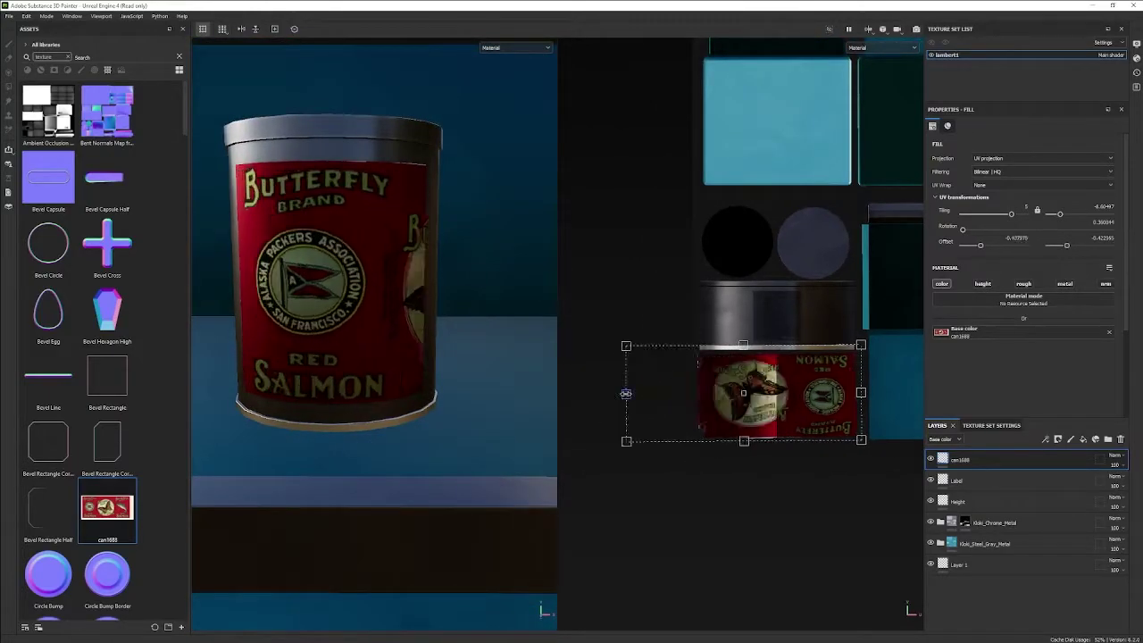
{"action": "left_click_drag", "start_coordinate": [625, 395], "coordinate": [566, 395]}
{"action": "left_click_drag", "start_coordinate": [801, 423], "coordinate": [790, 417]}
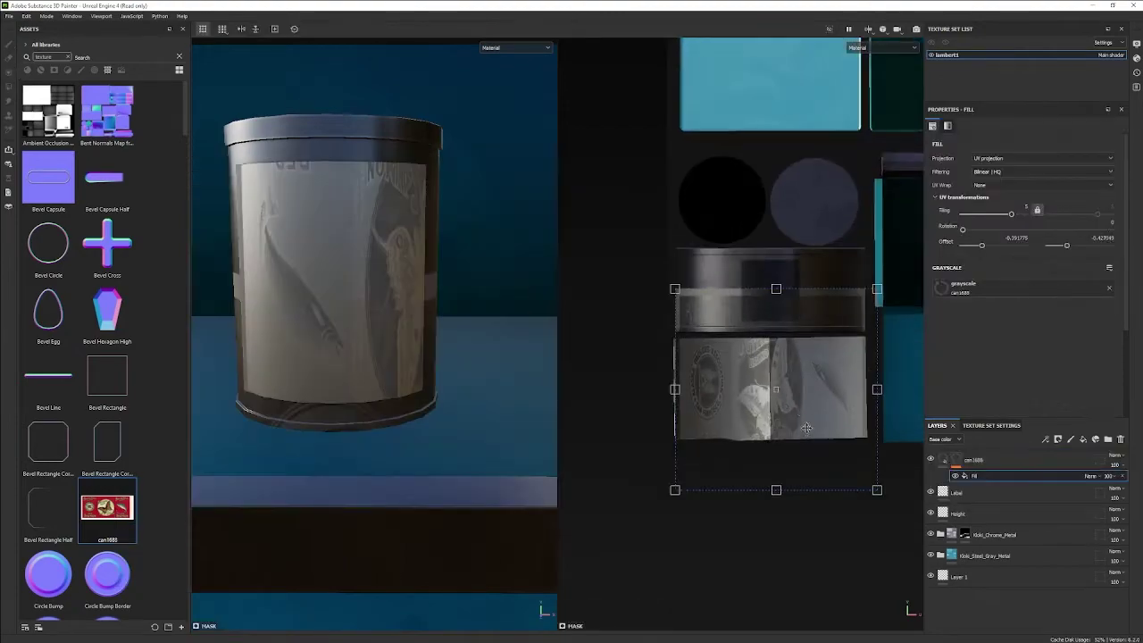
Undo the label fill, reimport the label image and drop it onto the can again
{"action": "key", "text": "ctrl+z"}
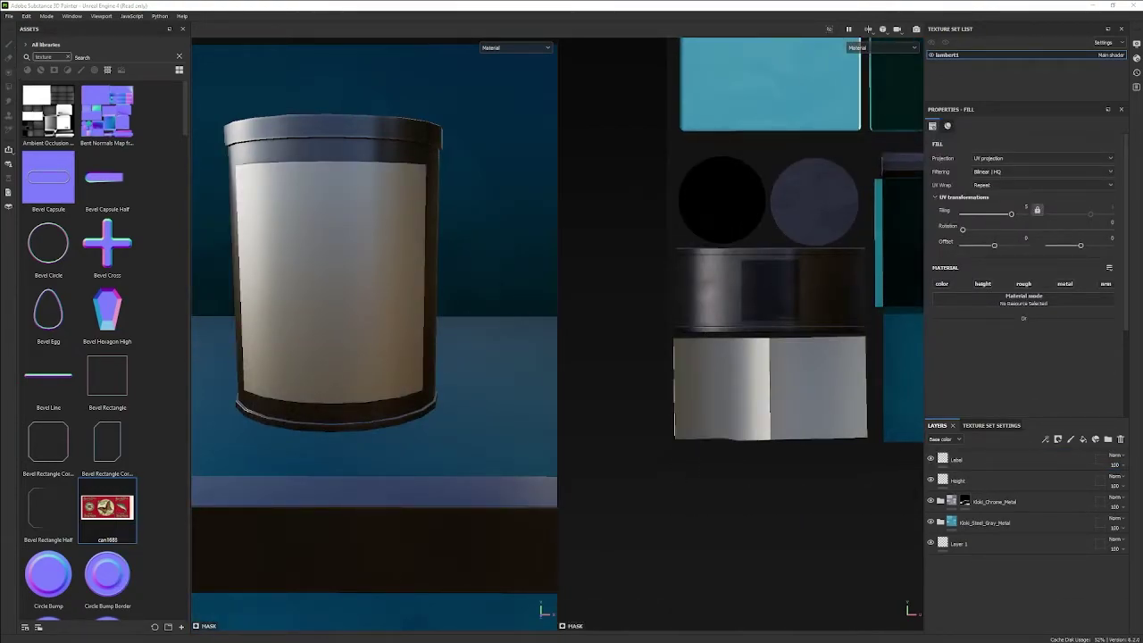
{"action": "right_click", "coordinate": [108, 500]}
{"action": "left_click", "coordinate": [152, 526]}
{"action": "left_click", "coordinate": [711, 185]}
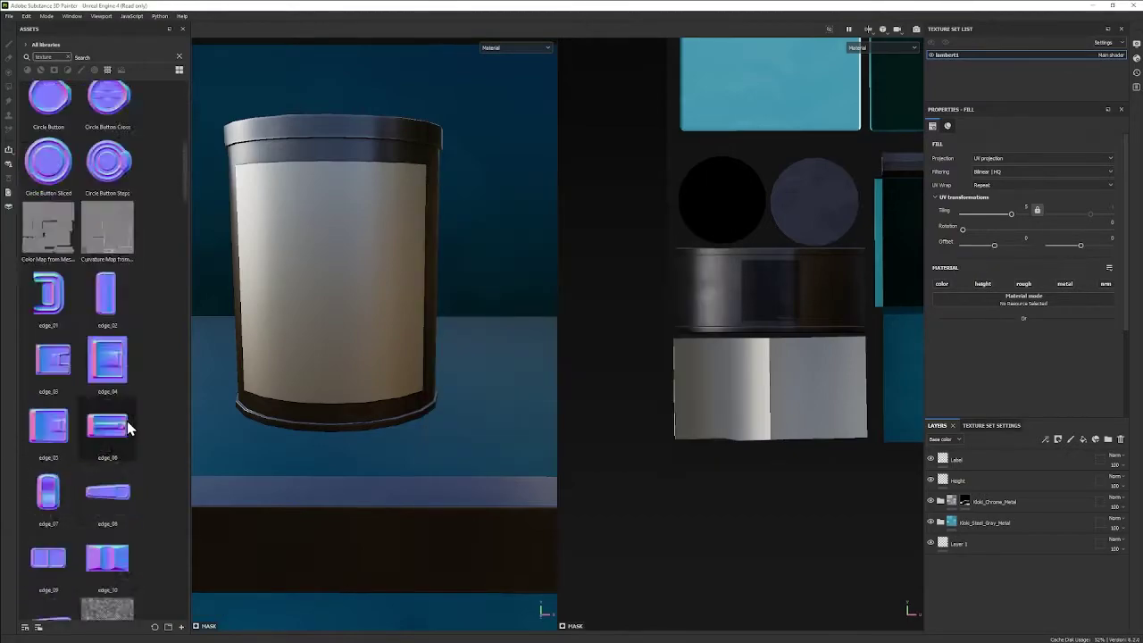
{"action": "left_click_drag", "start_coordinate": [107, 507], "coordinate": [785, 384]}
Enable roughness and metallic on the label fill, rotate it 180 degrees and keep UV projection
{"action": "left_click", "coordinate": [1023, 283]}
{"action": "left_click", "coordinate": [1064, 283]}
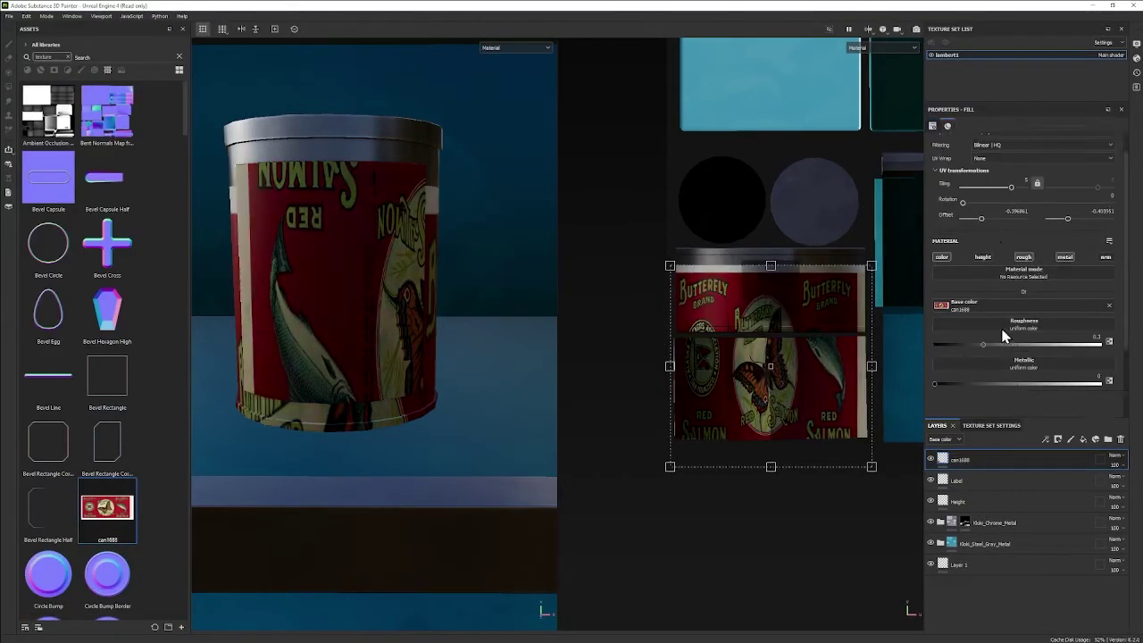
{"action": "left_click_drag", "start_coordinate": [962, 228], "coordinate": [1036, 228]}
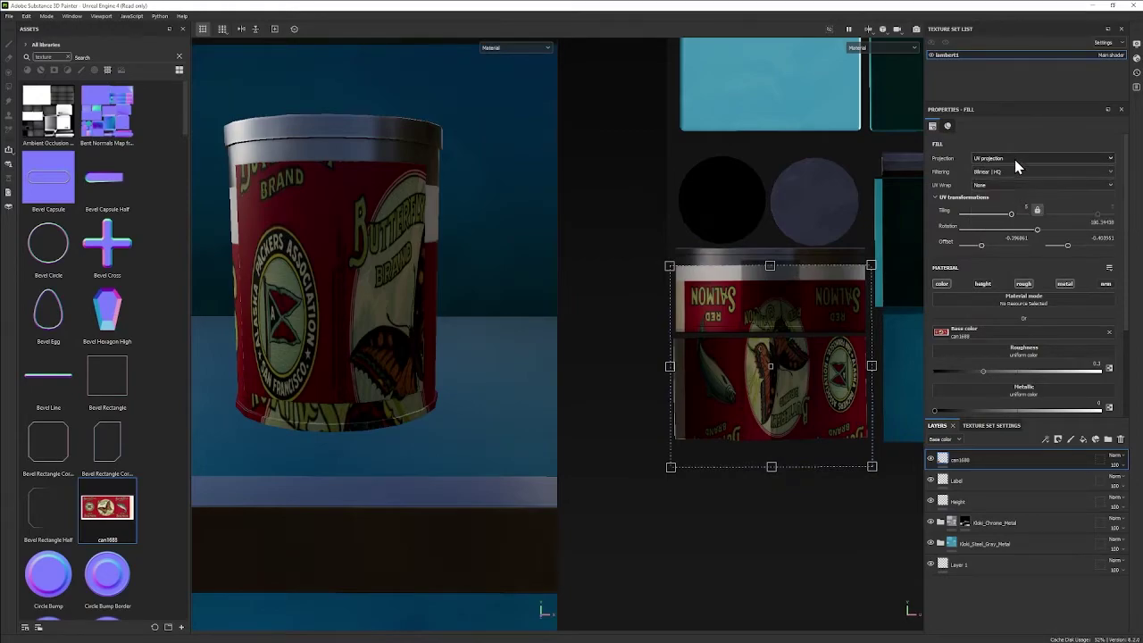
{"action": "left_click", "coordinate": [1015, 158]}
{"action": "left_click", "coordinate": [1020, 184]}
{"action": "left_click", "coordinate": [1009, 198]}
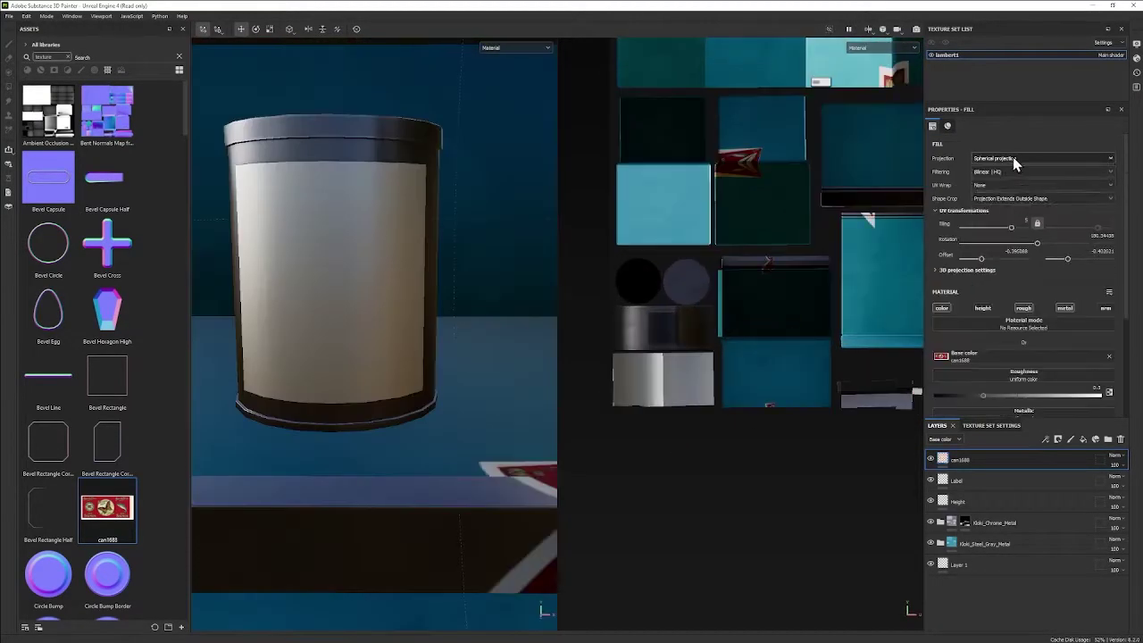
{"action": "left_click", "coordinate": [1012, 158]}
{"action": "left_click", "coordinate": [987, 179]}
Add a black mask to the salmon label layer and scale the label to wrap the can
{"action": "left_click_drag", "start_coordinate": [665, 408], "coordinate": [687, 408]}
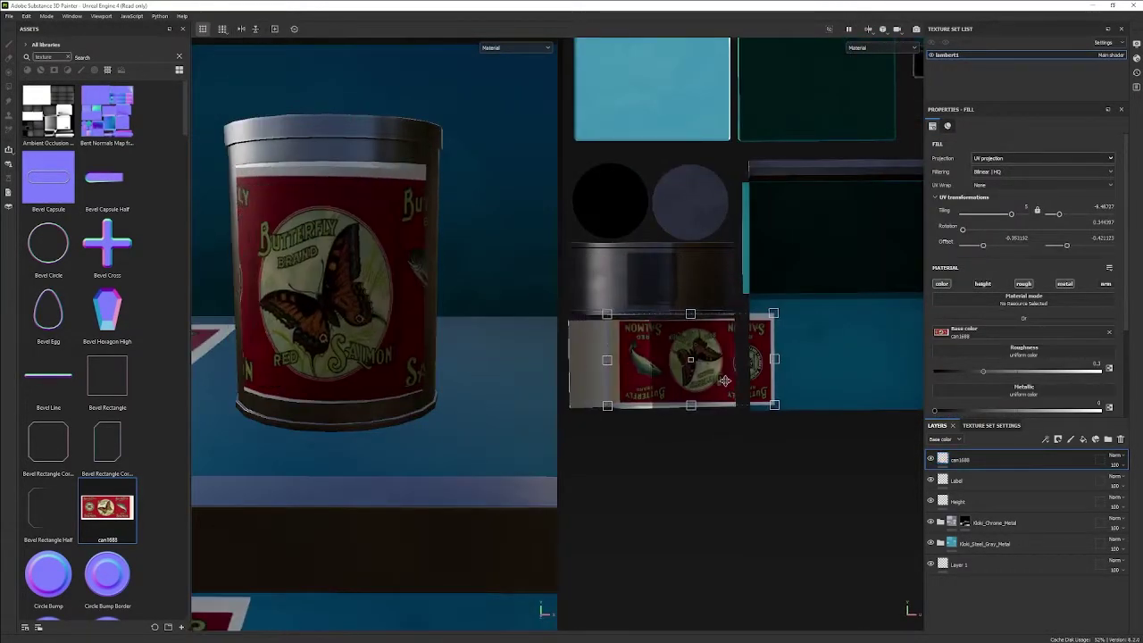
{"action": "right_click", "coordinate": [1027, 458]}
{"action": "left_click", "coordinate": [1051, 62]}
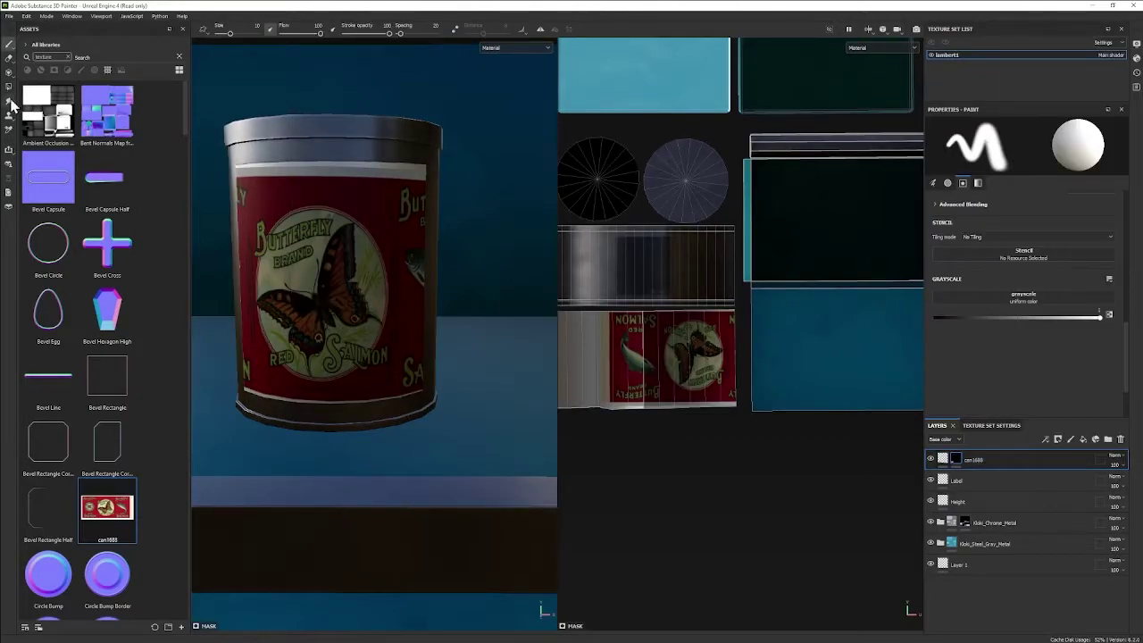
{"action": "scroll", "coordinate": [757, 408], "scroll_direction": "up", "scroll_amount": 2}
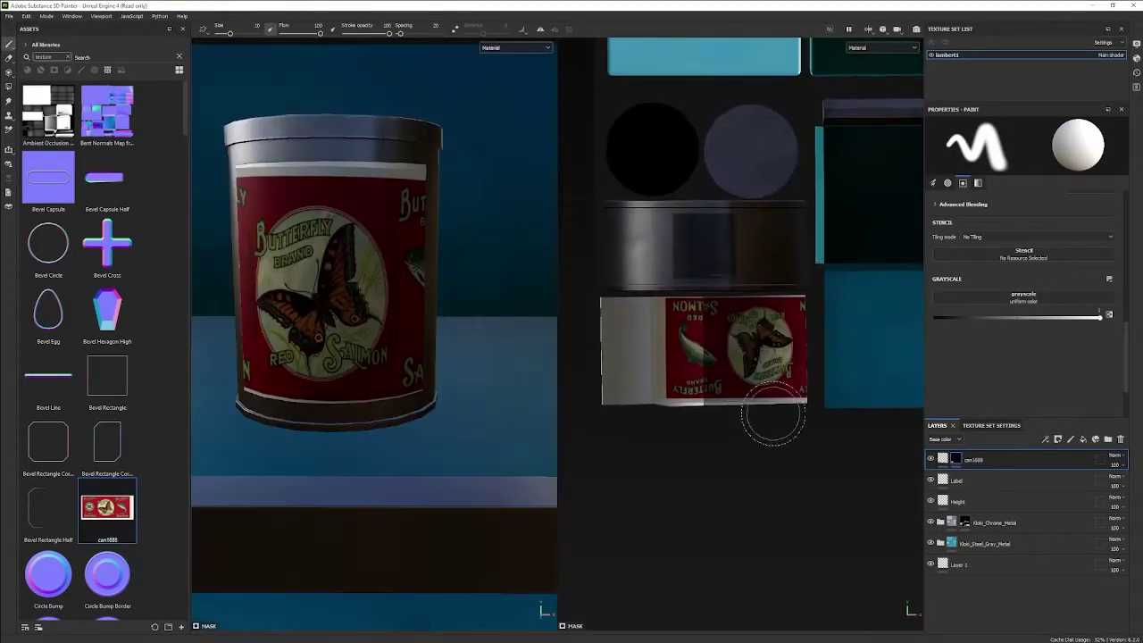
{"action": "left_click_drag", "start_coordinate": [848, 335], "coordinate": [880, 345]}
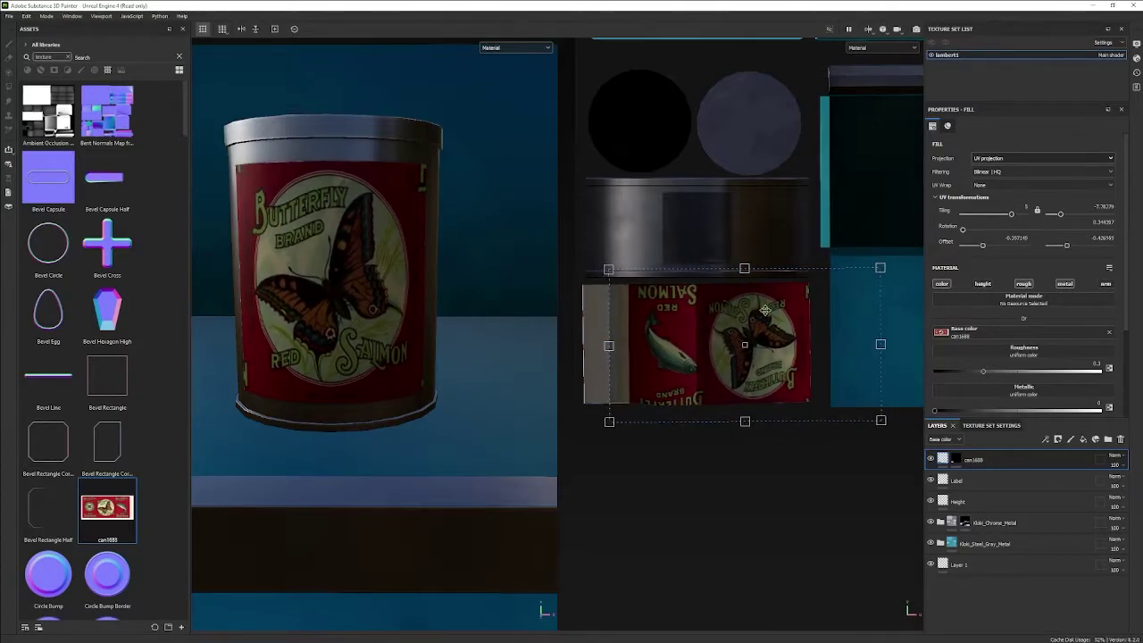
Add a new paint layer above the Label layer with deep red base colour 8F0015
{"action": "left_click", "coordinate": [998, 475]}
{"action": "left_click", "coordinate": [11, 46]}
{"action": "scroll", "coordinate": [602, 397], "scroll_direction": "up", "scroll_amount": 3}
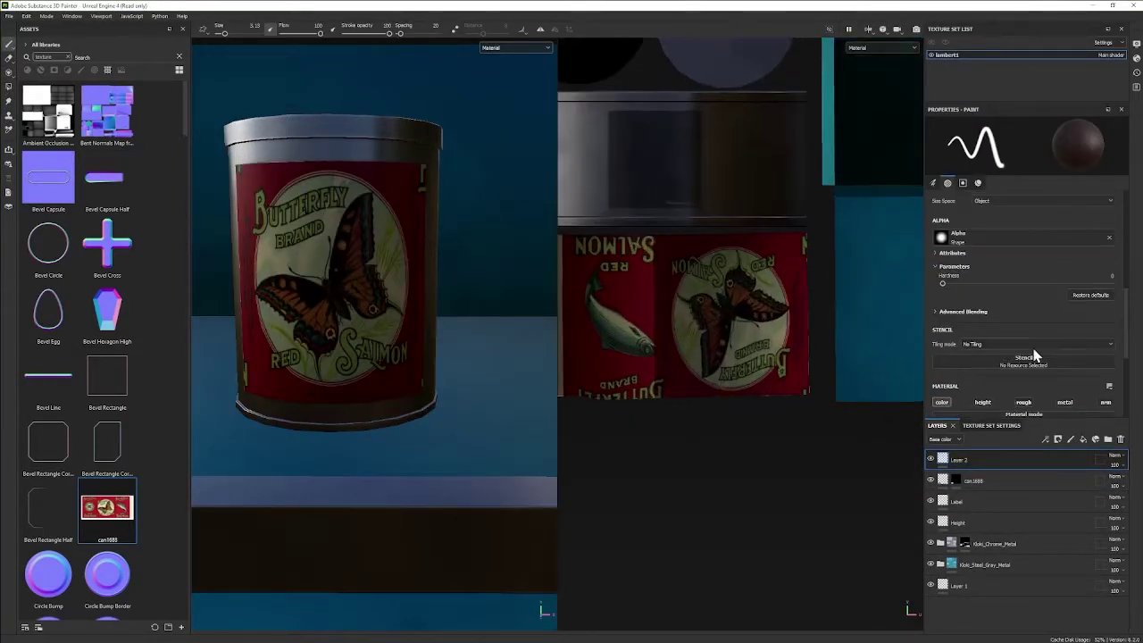
{"action": "scroll", "coordinate": [1011, 354], "scroll_direction": "down", "scroll_amount": 1}
{"action": "left_click", "coordinate": [815, 389]}
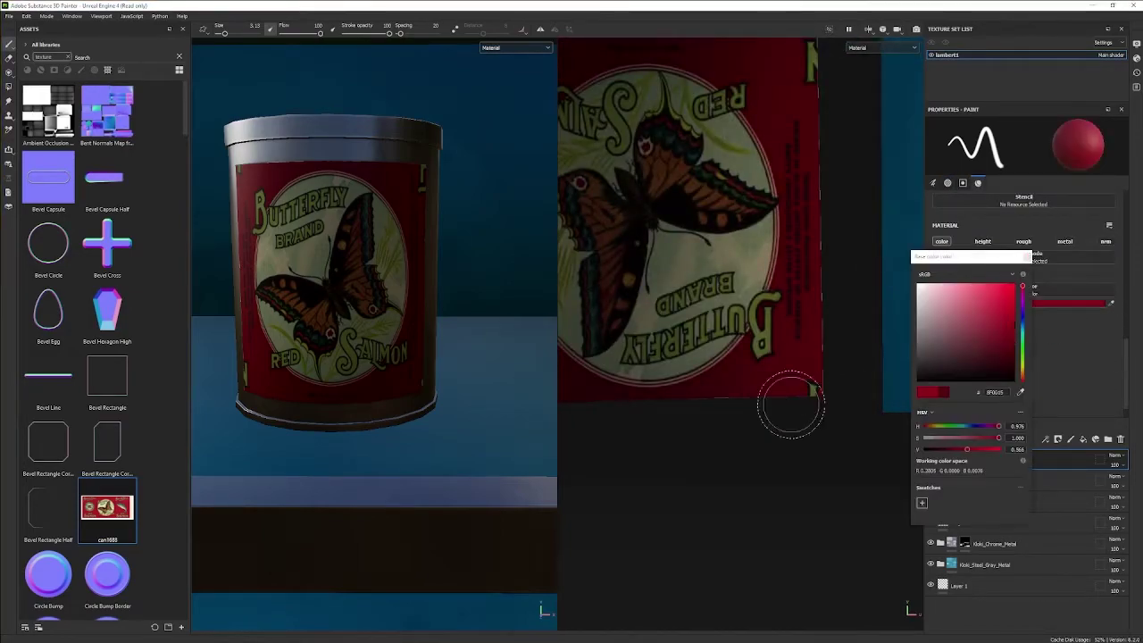
{"action": "scroll", "coordinate": [693, 436], "scroll_direction": "down", "scroll_amount": 2}
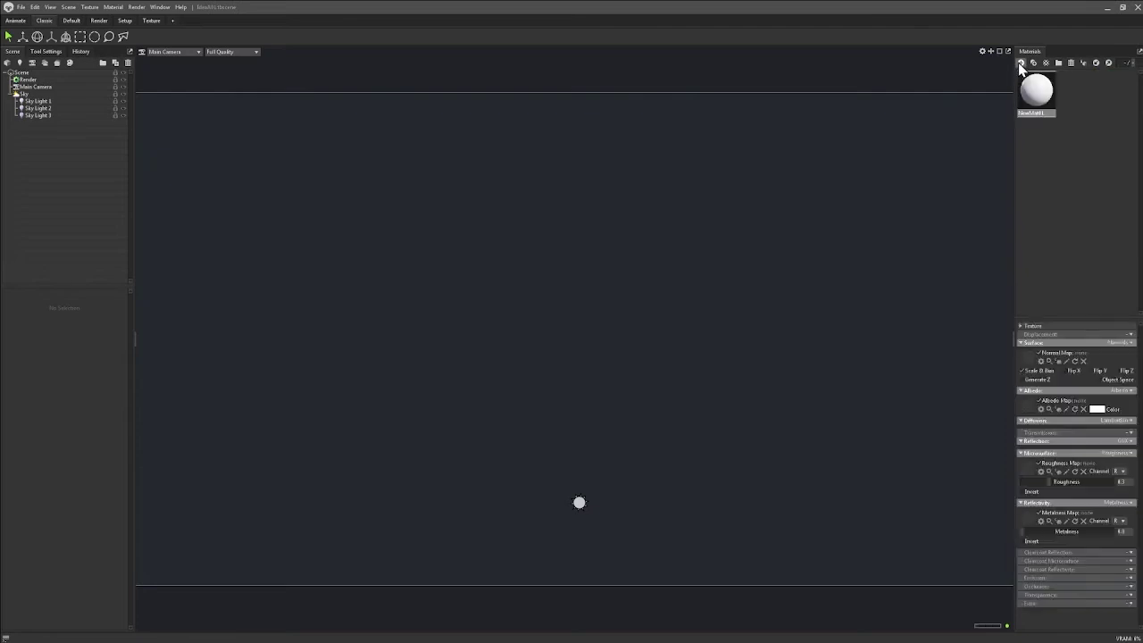
Import the textured fridge model file and orbit the camera around it
{"action": "left_click", "coordinate": [1021, 63]}
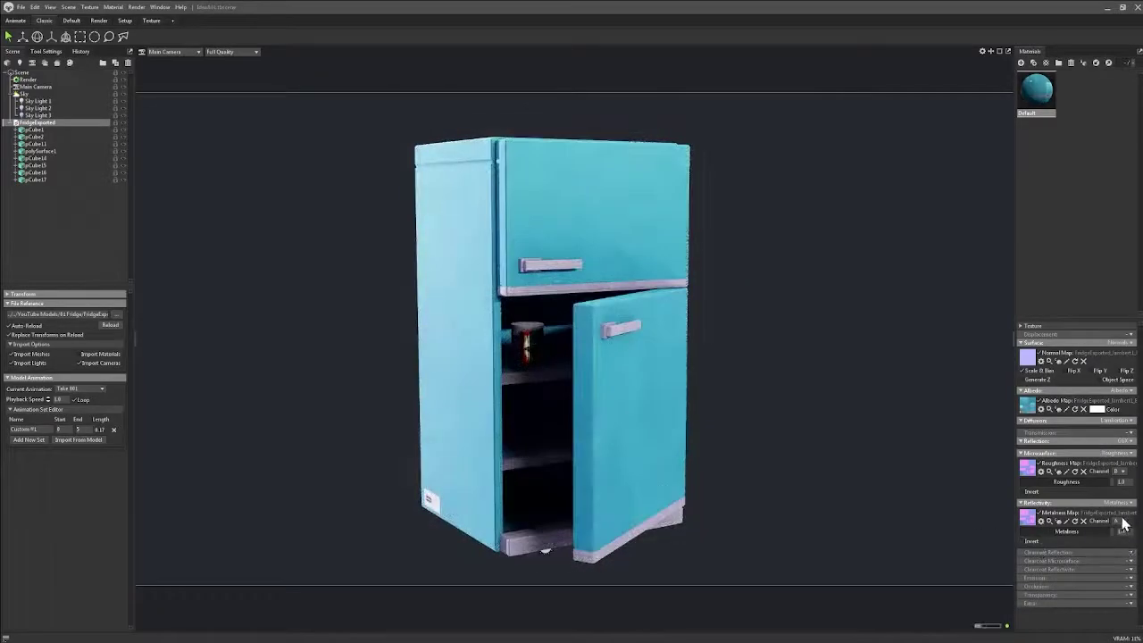
{"action": "left_click_drag", "start_coordinate": [837, 474], "coordinate": [705, 422]}
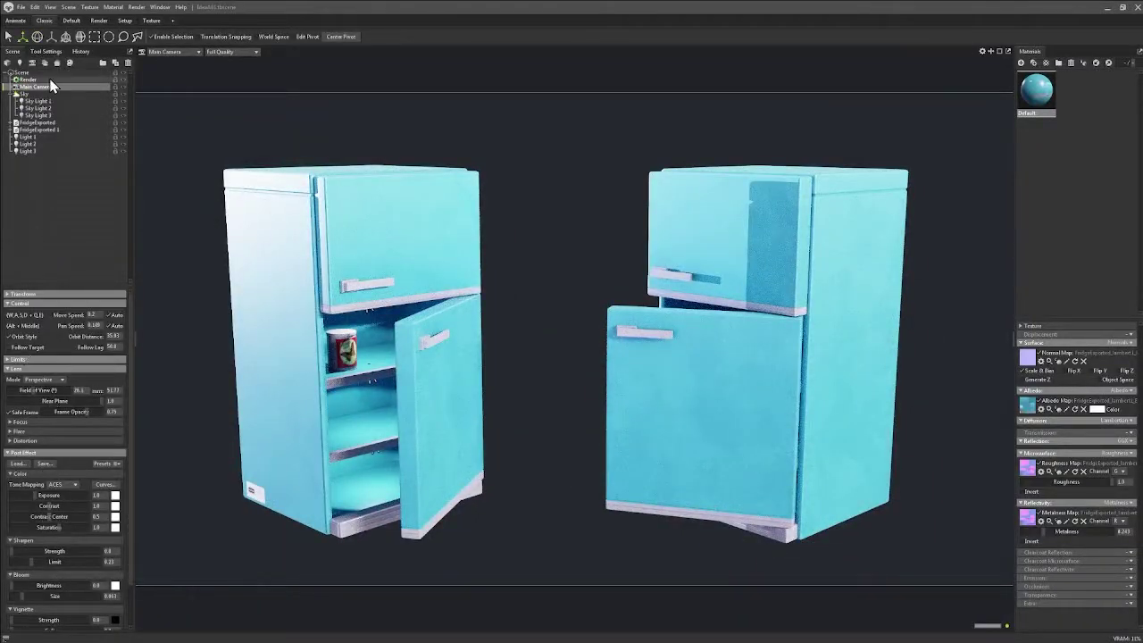
Select the Main Camera, turn off the third sky light and inspect Sky Light 2's settings
{"action": "left_click", "coordinate": [51, 85]}
{"action": "scroll", "coordinate": [393, 451], "scroll_direction": "up", "scroll_amount": 2}
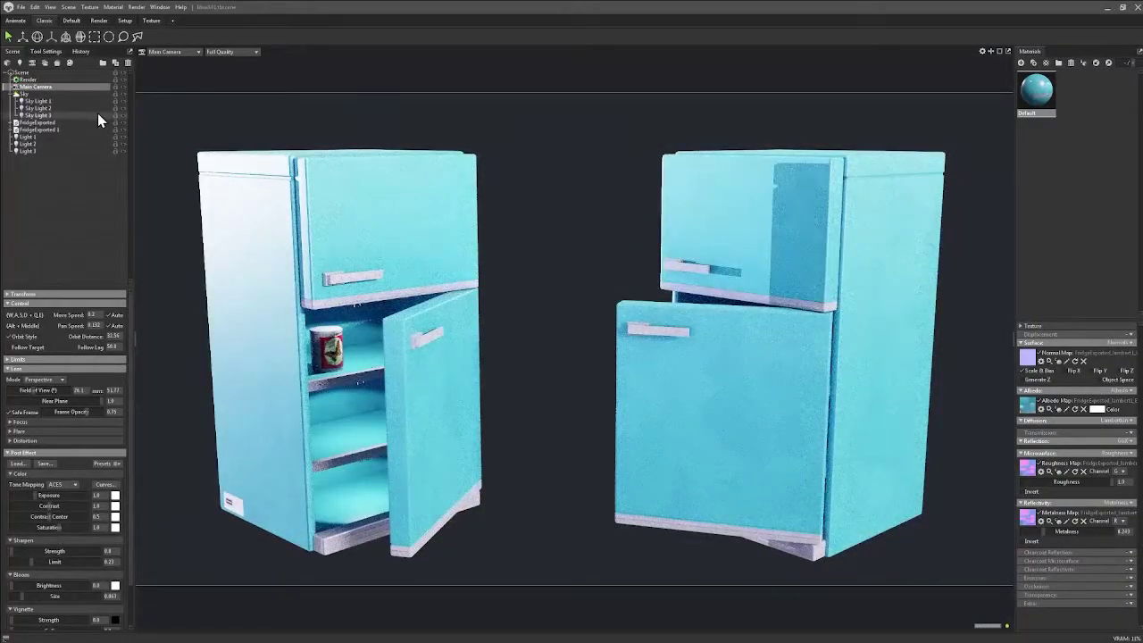
{"action": "left_click", "coordinate": [122, 116]}
{"action": "left_click", "coordinate": [24, 93]}
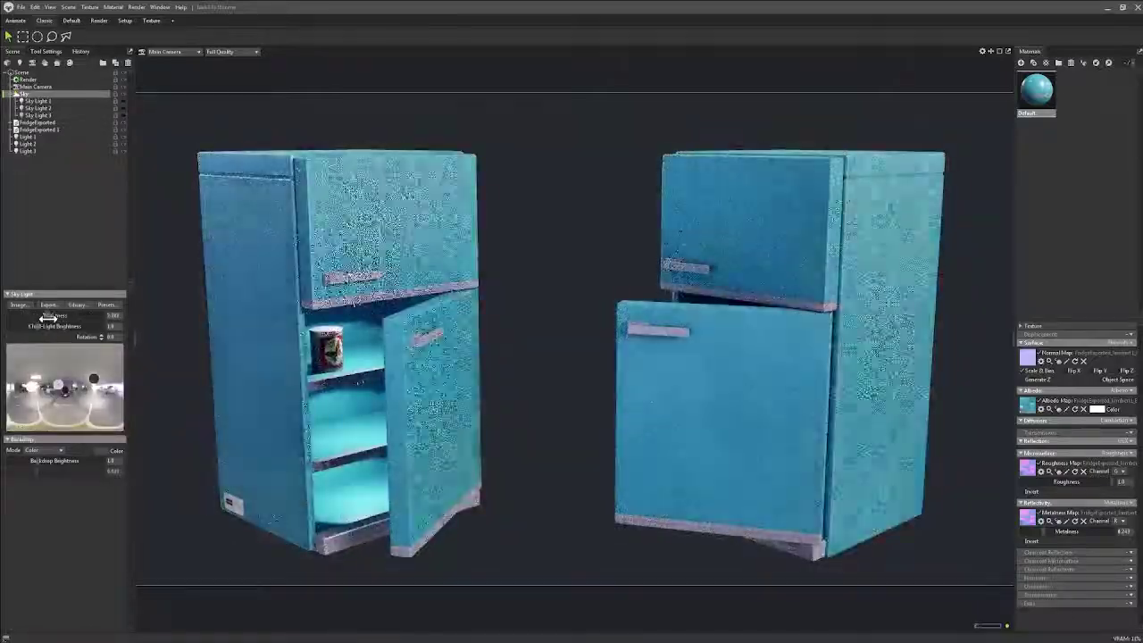
{"action": "left_click", "coordinate": [37, 109]}
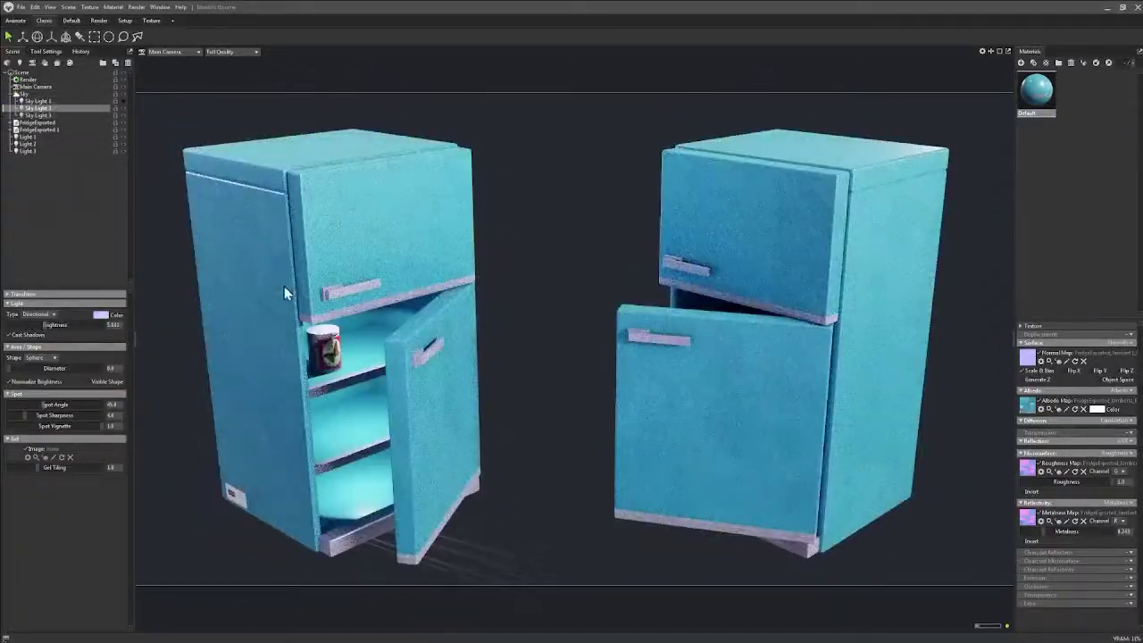
Set the output location for the rendered image in the render settings
{"action": "left_click", "coordinate": [28, 79]}
{"action": "left_click", "coordinate": [30, 473]}
{"action": "key", "text": "Return"}
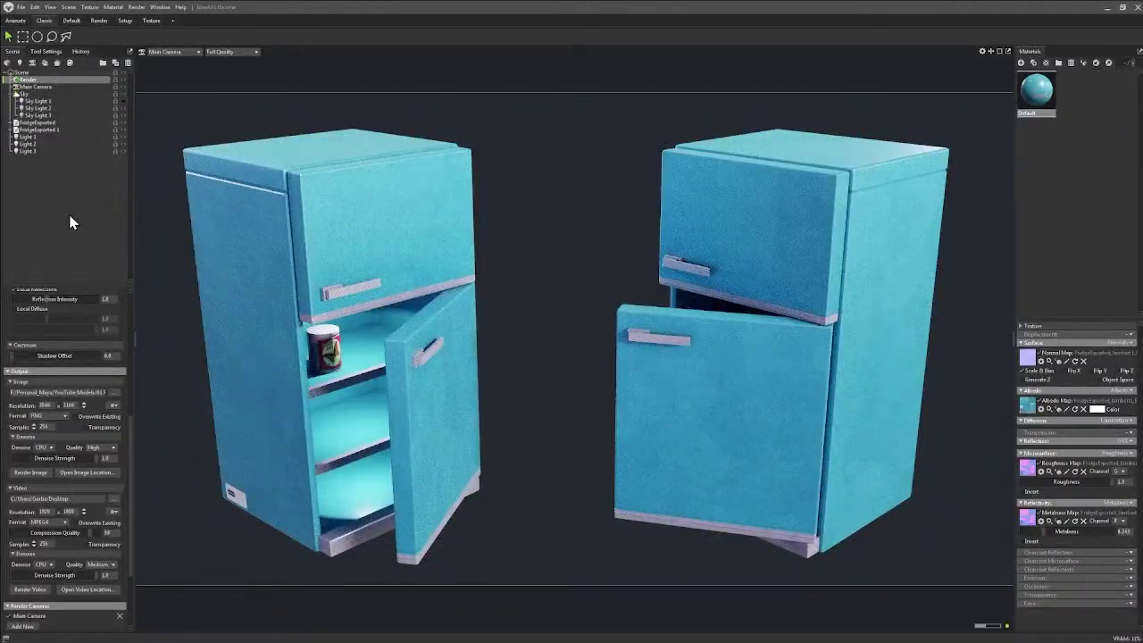